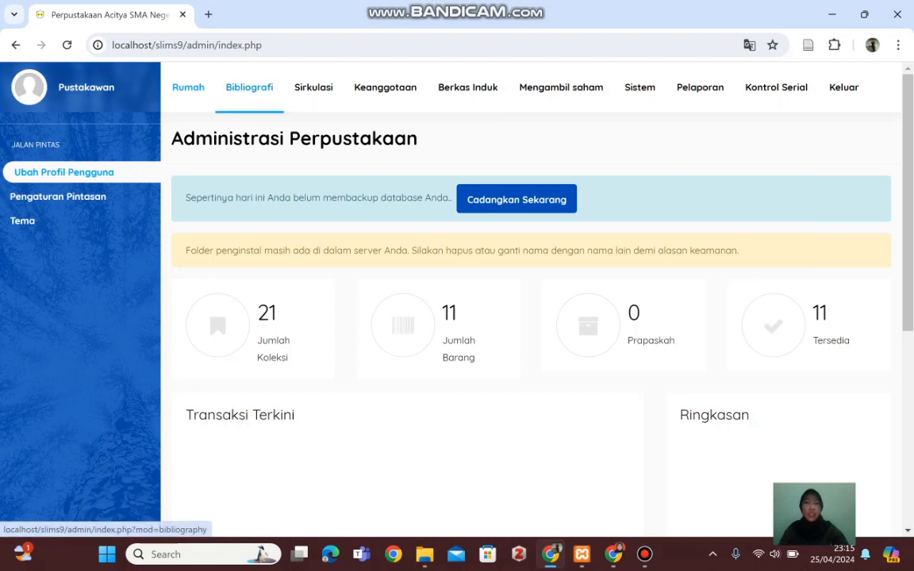
Step: Start a new bibliography record and enter the title Standar Luaran Keperawatan Indonesia
click(249, 87)
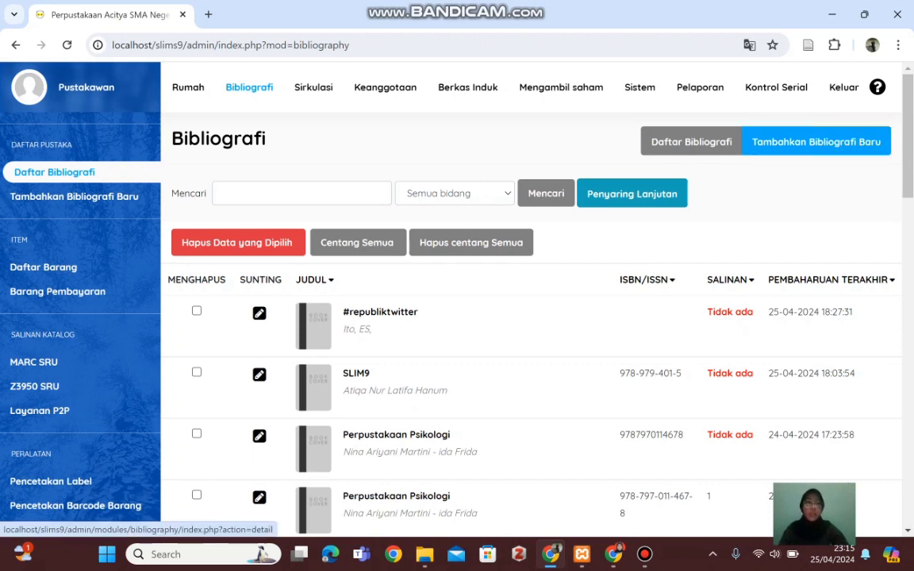
click(817, 141)
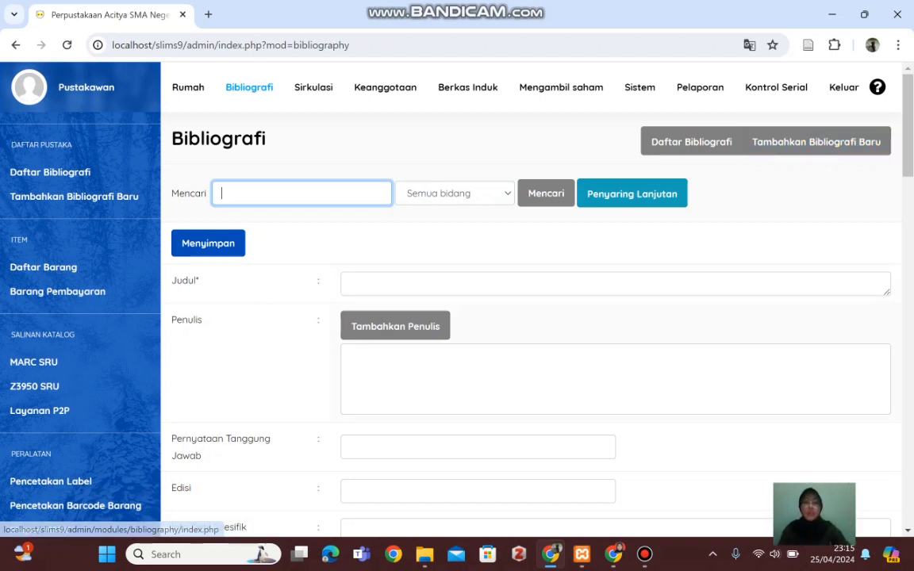
mouse_move(186, 280)
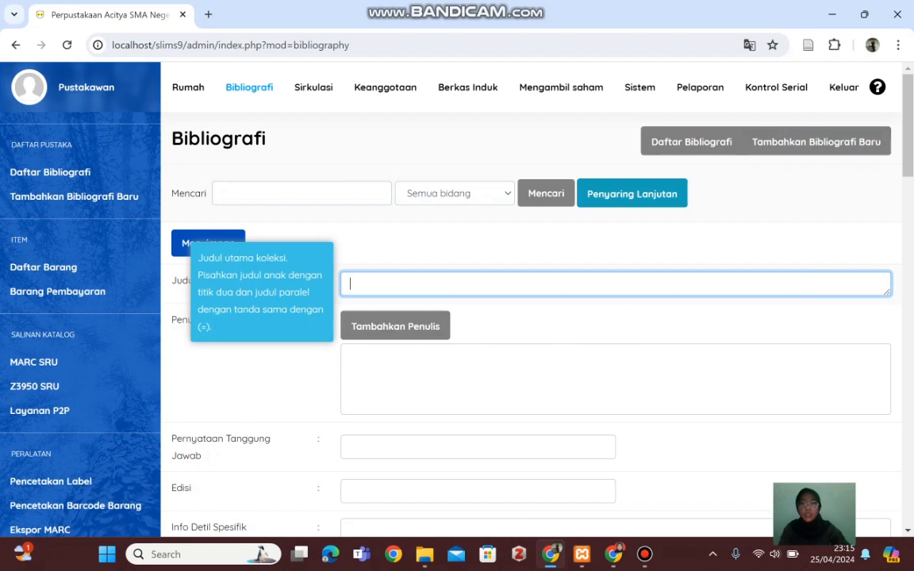
text(Standar Luaran)
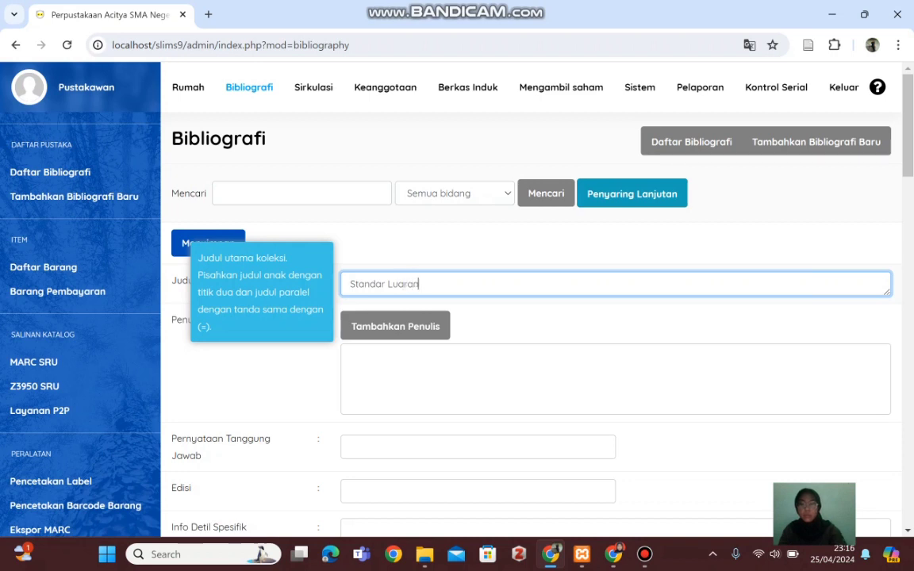
text( Ke)
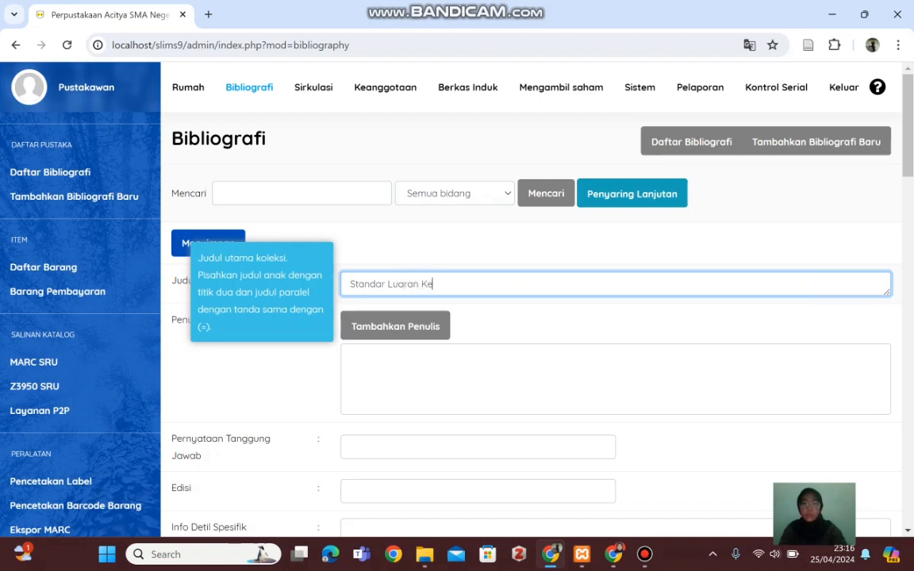
text(perawa)
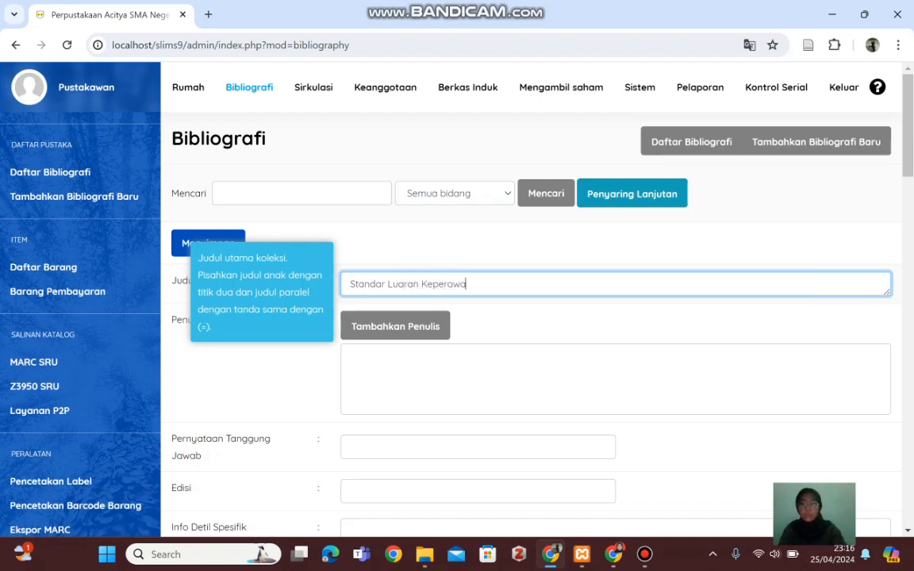
text(tan Indonesia)
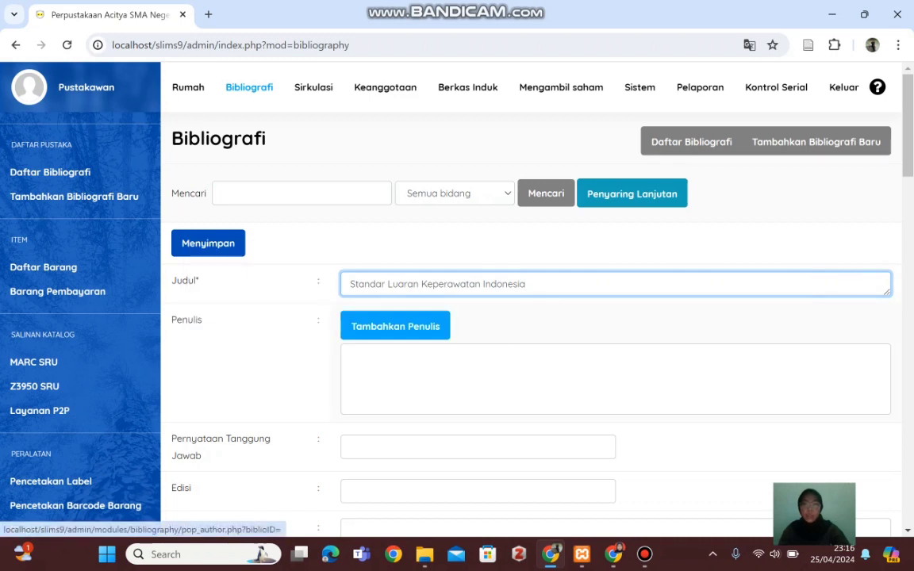
Step: Open the Add Author form for the record at the author name entry
click(395, 326)
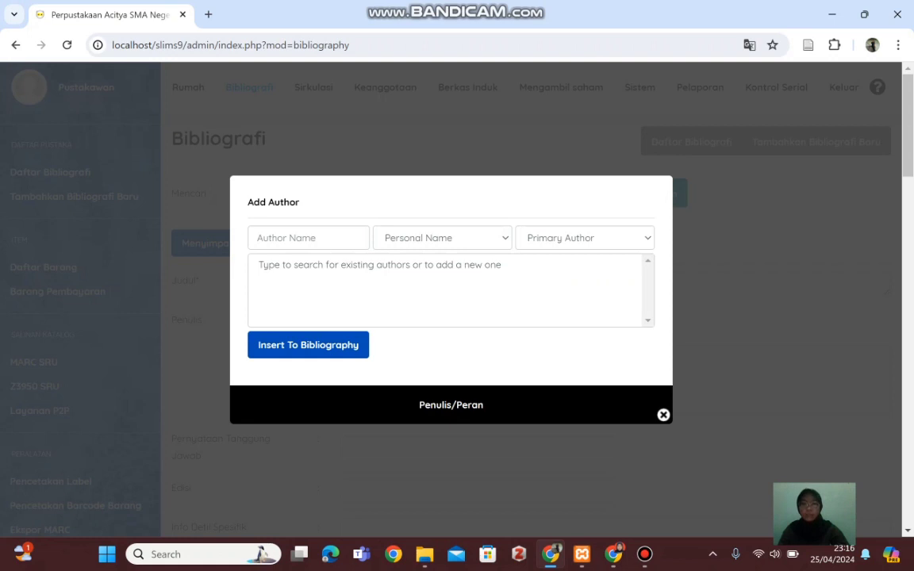
click(308, 237)
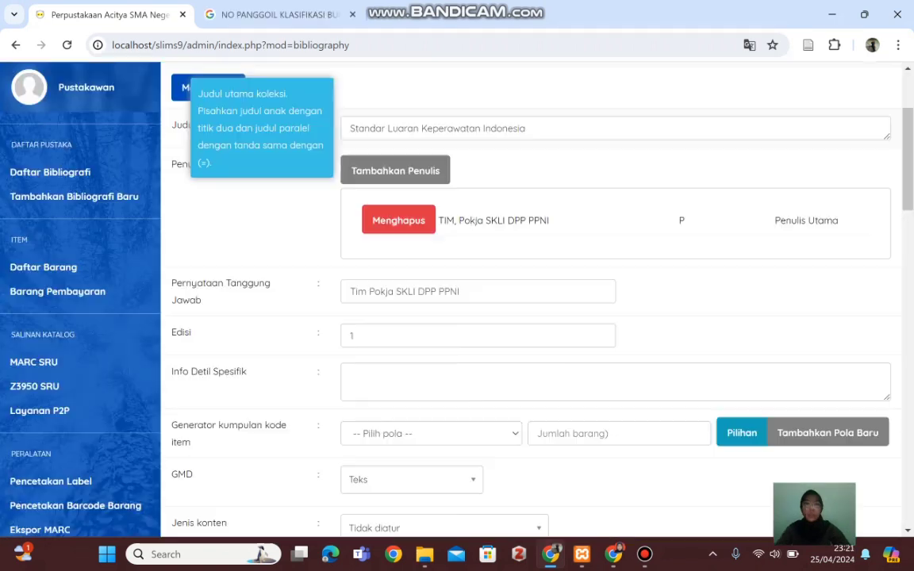
Step: Examine the author role options available in the Add Author form and close it without adding another author
scroll(486, 293, up, 2)
scroll(485, 294, up, 2)
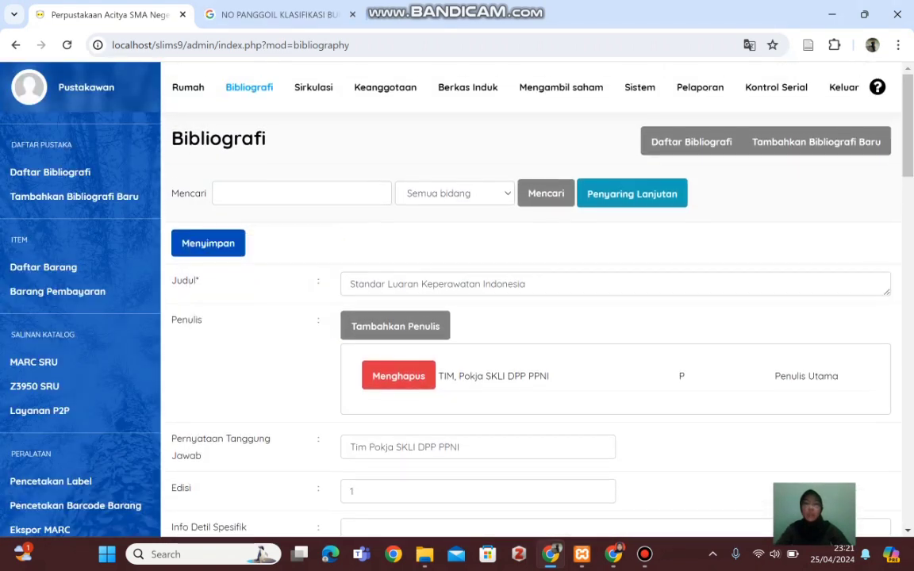
scroll(485, 293, down, 1)
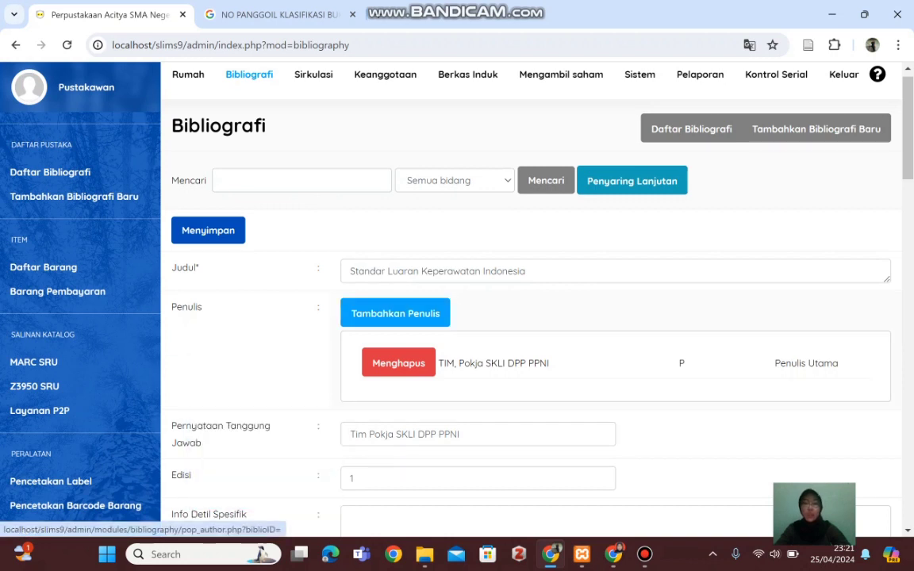
click(395, 313)
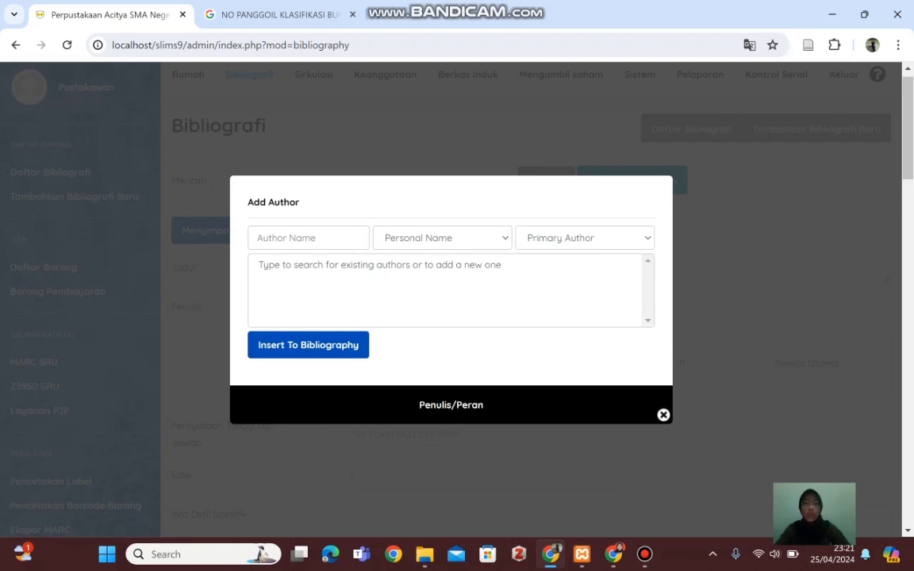
click(584, 238)
key(Down)
key(Down)
key(Down)
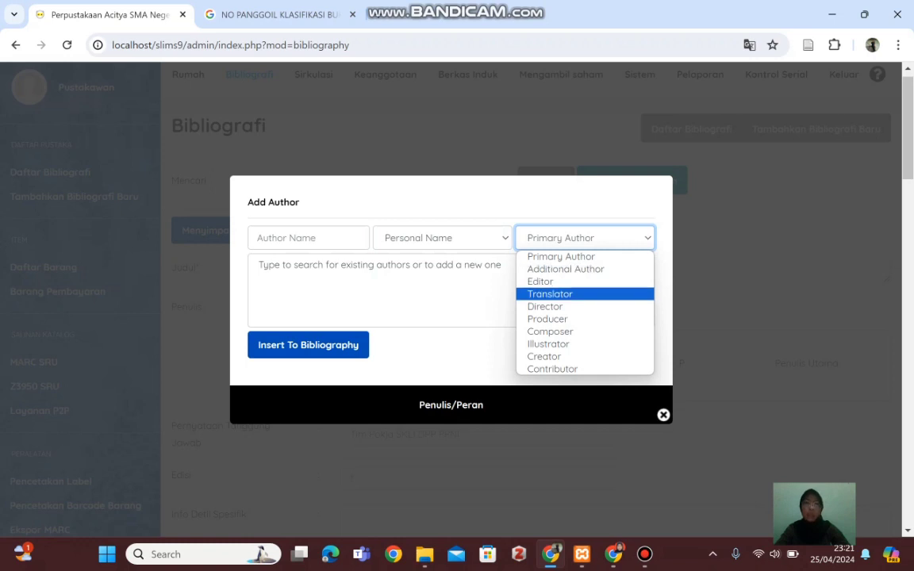
click(451, 290)
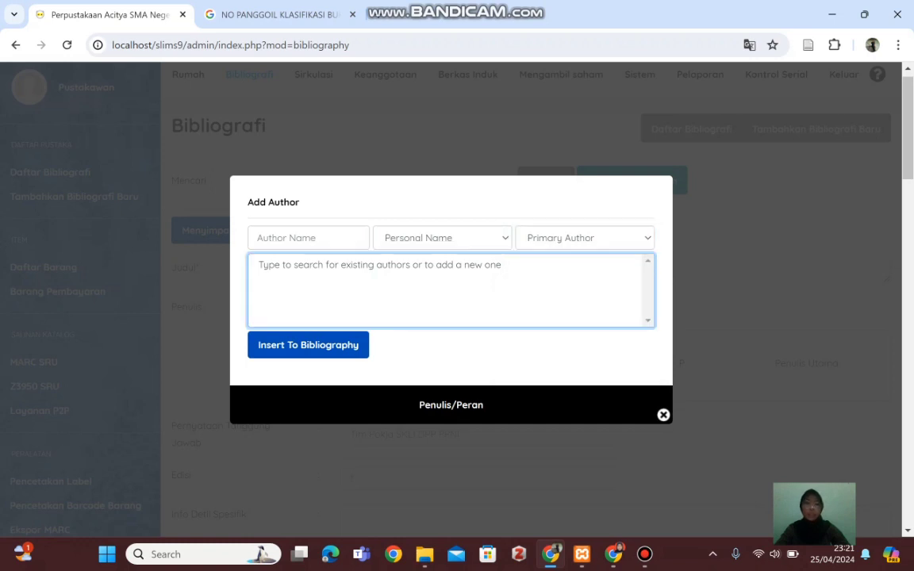
click(663, 414)
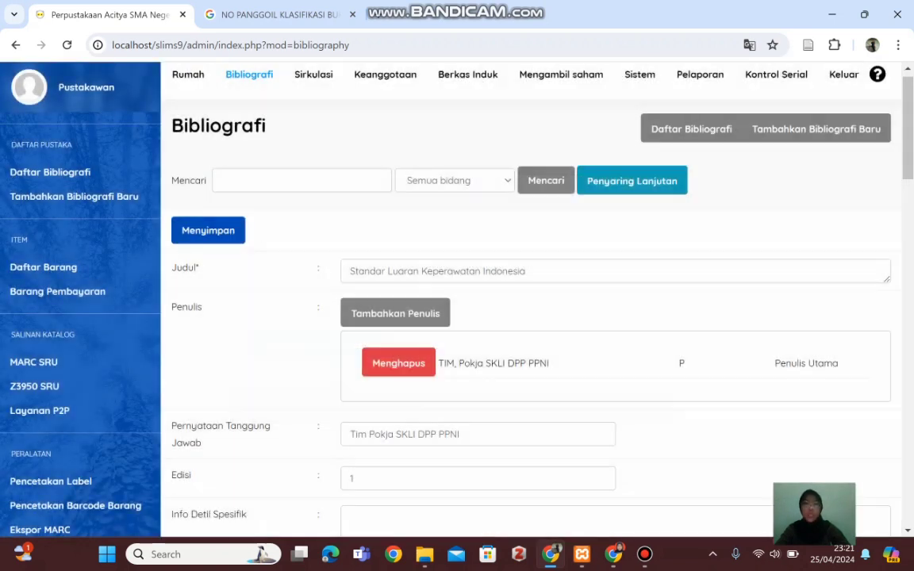
Step: Examine the record's author, statement of responsibility, edition and specific detail entries
scroll(530, 302, down, 1)
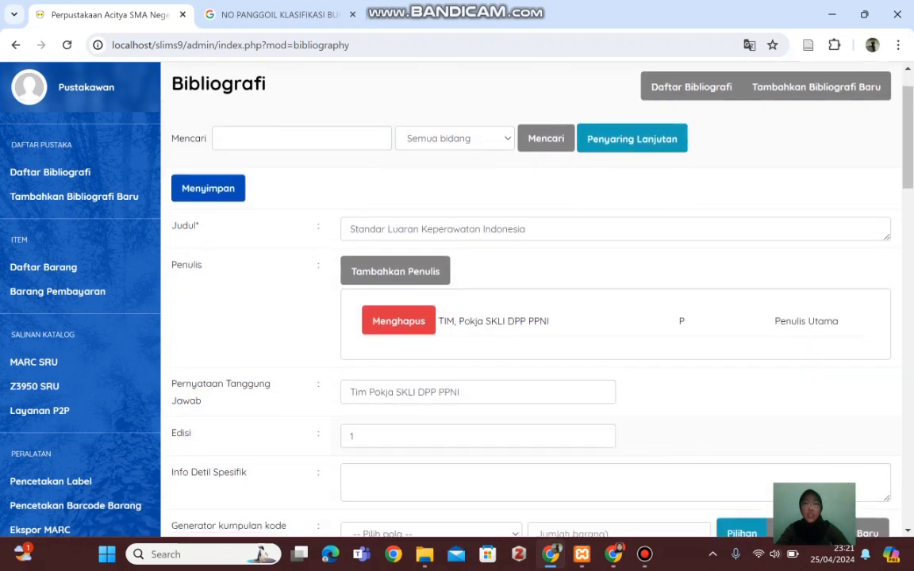
scroll(529, 444, down, 1)
scroll(529, 468, up, 1)
scroll(352, 429, down, 1)
click(351, 419)
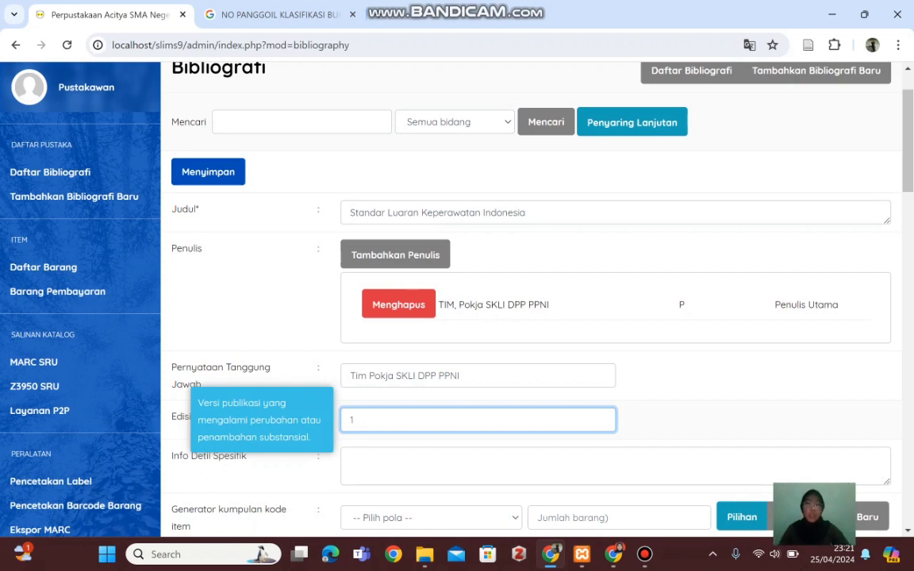
scroll(484, 317, down, 1)
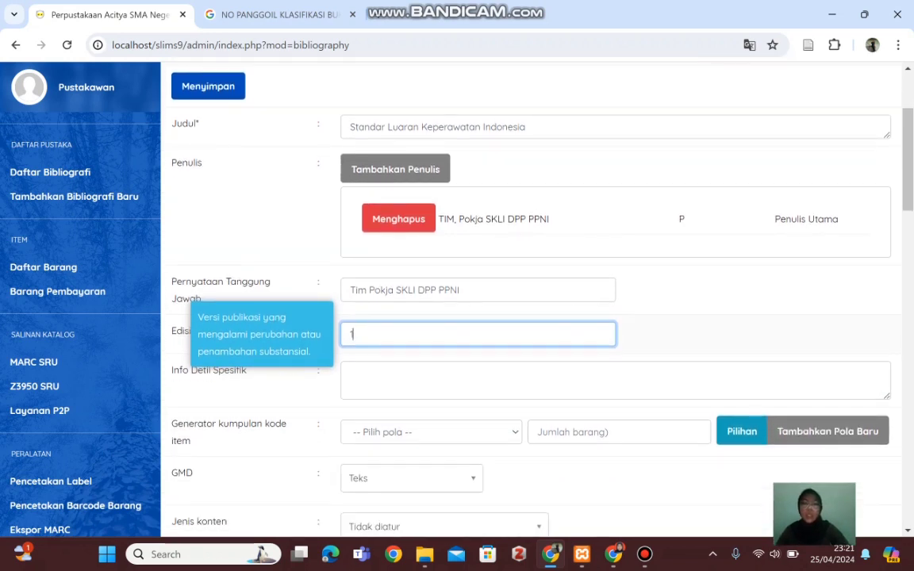
scroll(483, 317, down, 1)
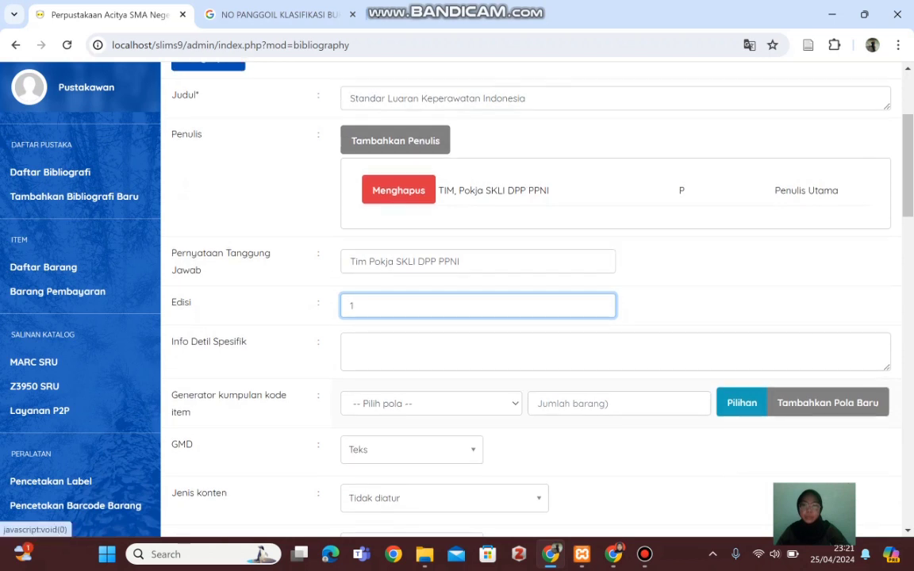
Step: Create and save a new item code pattern with the prefix SLP and an empty suffix
scroll(484, 317, down, 2)
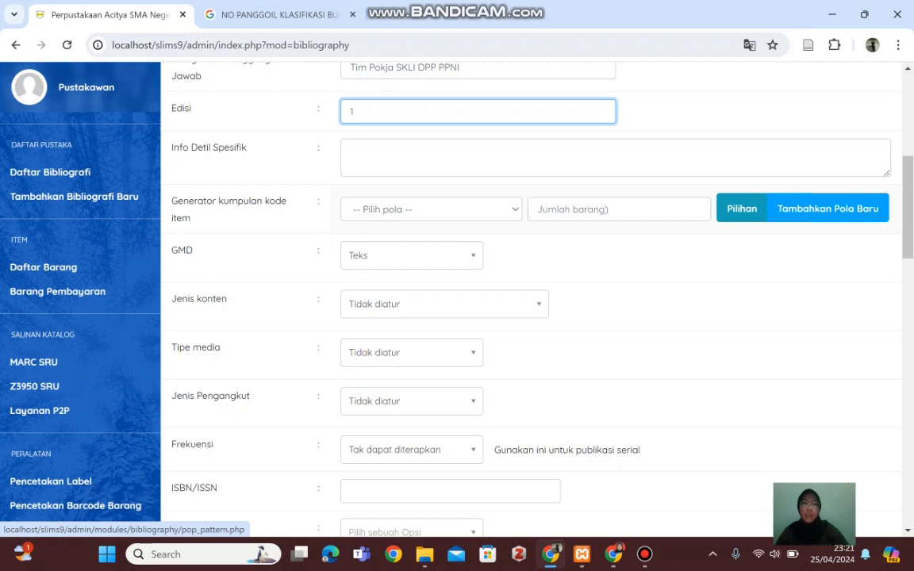
click(827, 208)
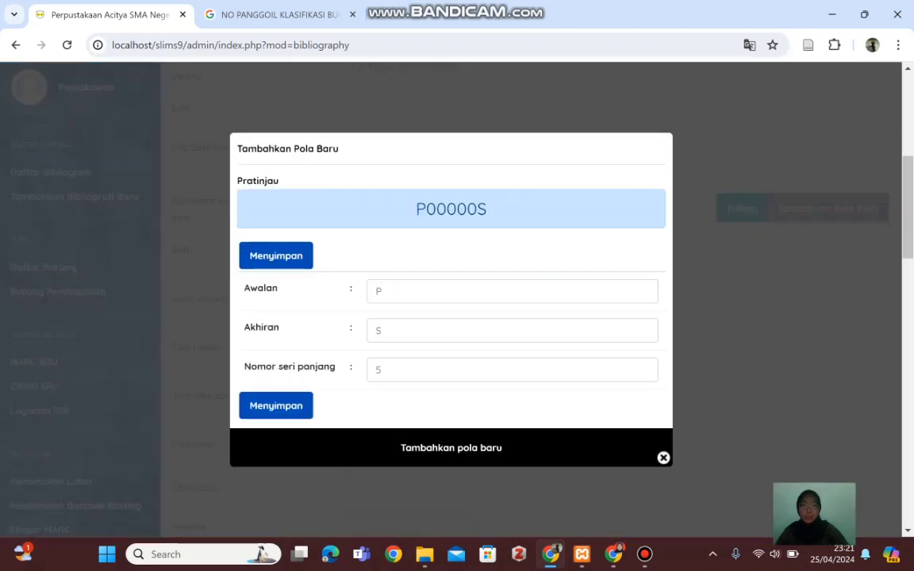
click(382, 291)
key(BackSpace)
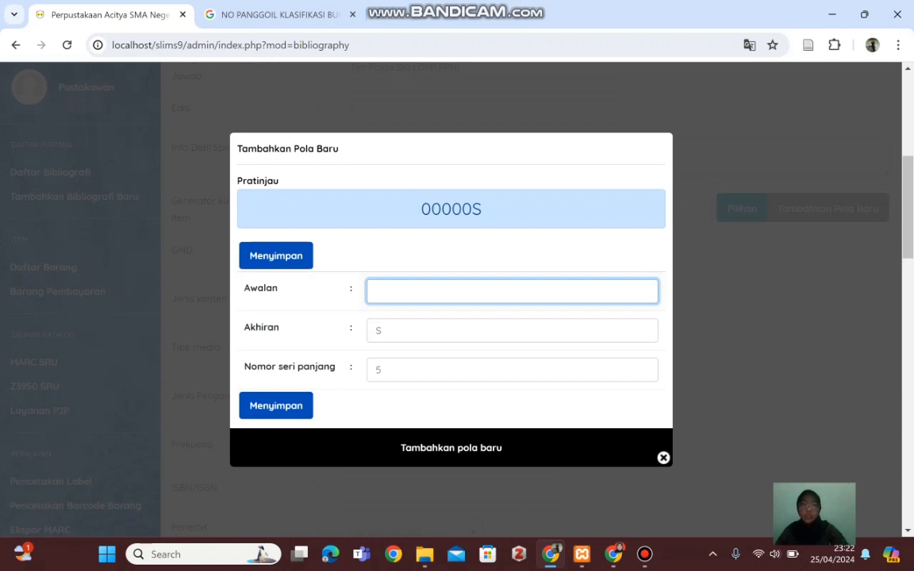
click(382, 331)
key(BackSpace)
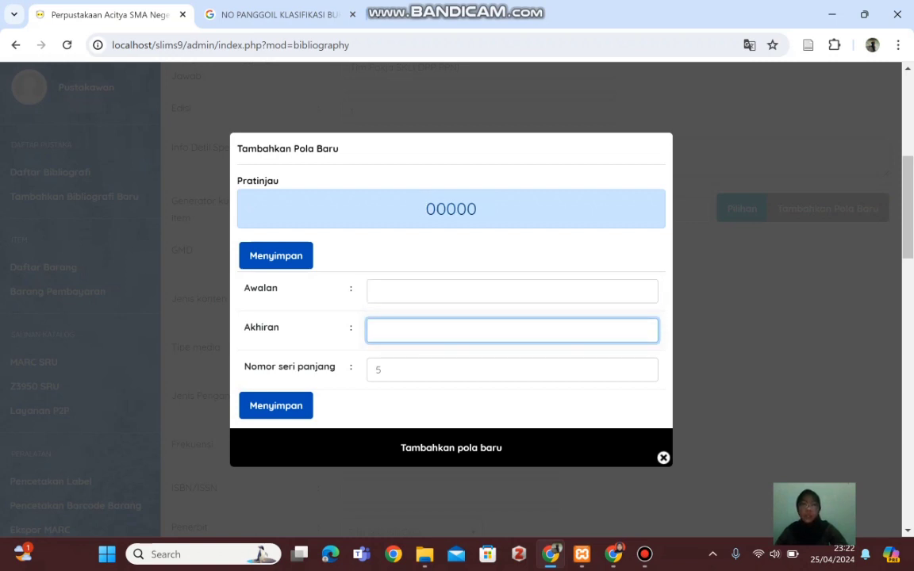
click(377, 291)
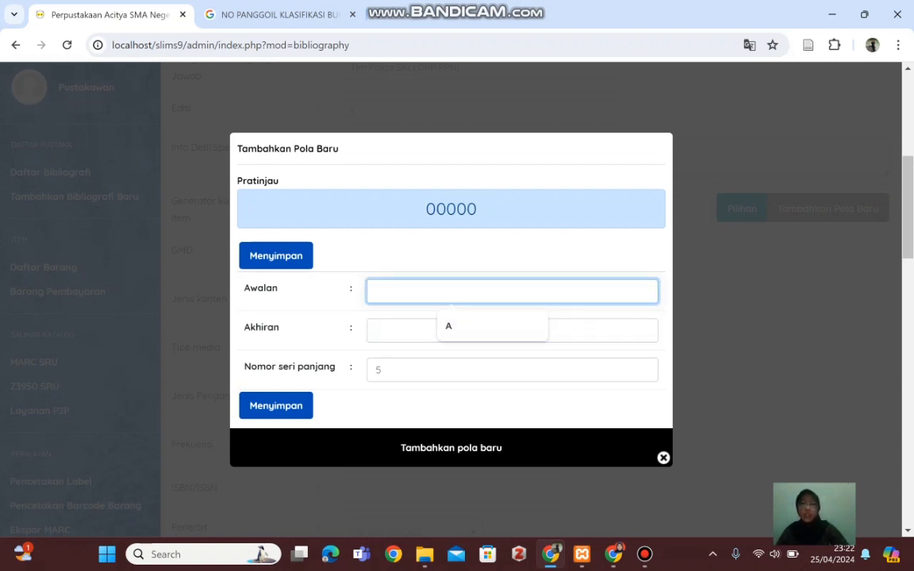
text(SLP)
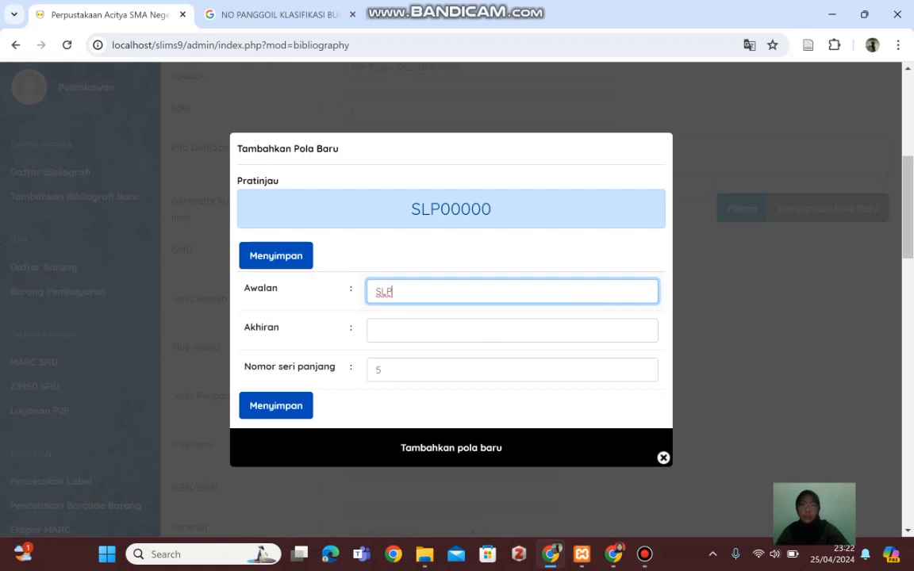
click(276, 406)
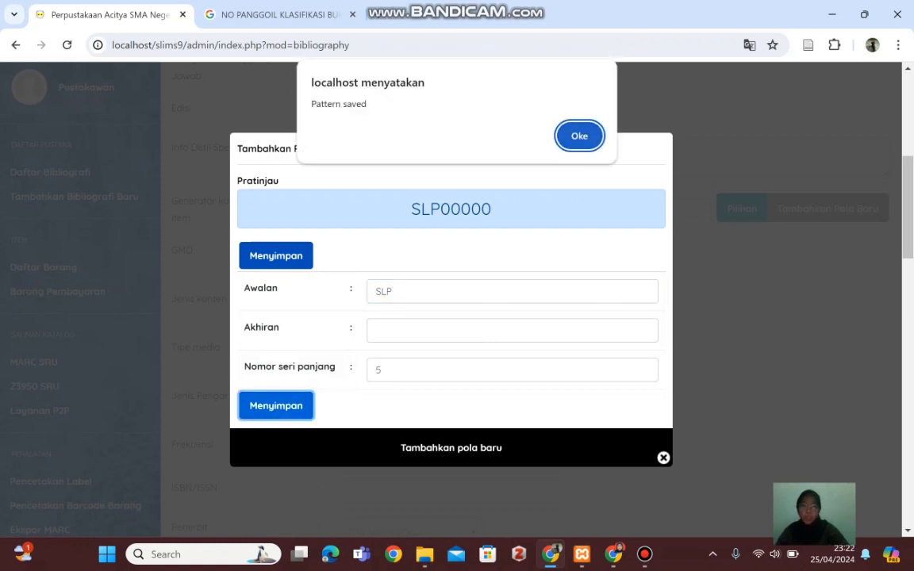
key(Return)
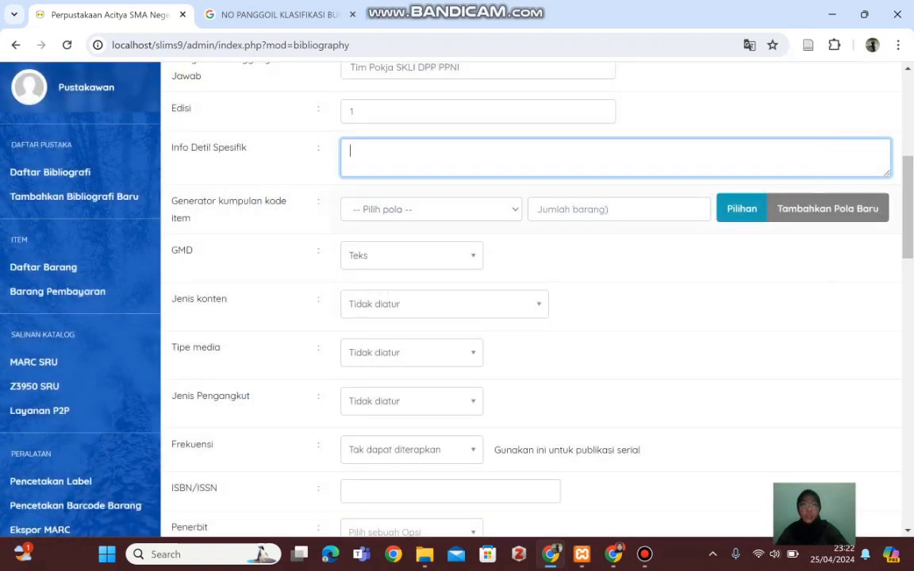
Step: Assign the SLP00000 pattern to the record's item code generator and set the number of items to 1
click(431, 209)
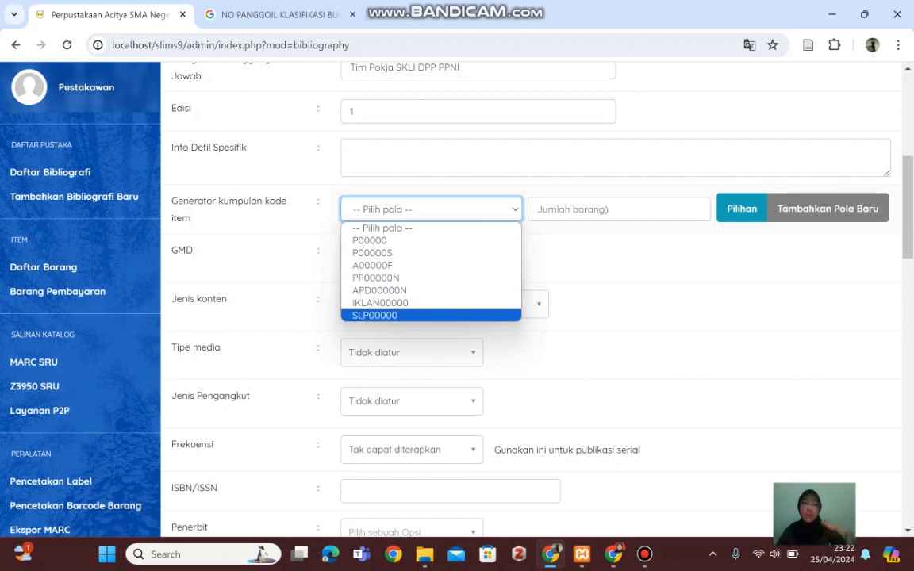
click(396, 315)
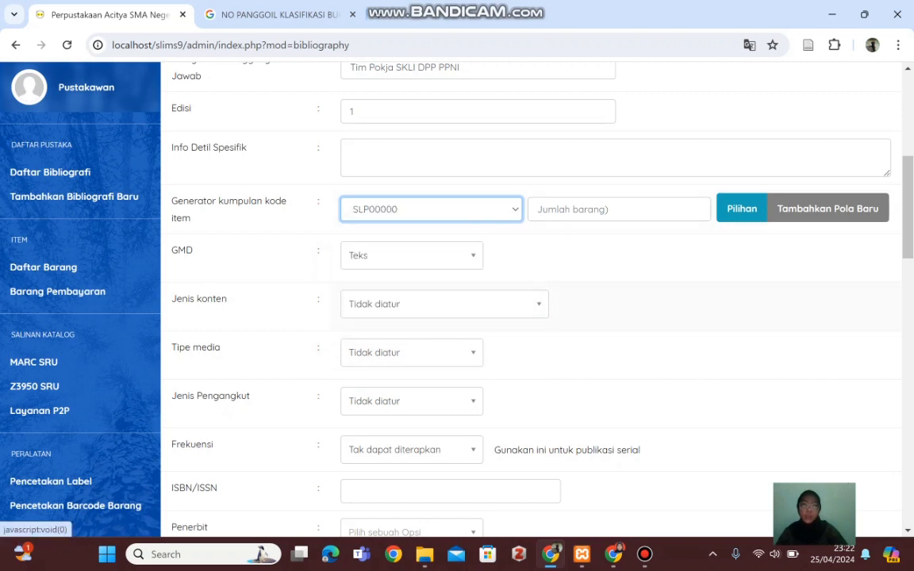
click(619, 209)
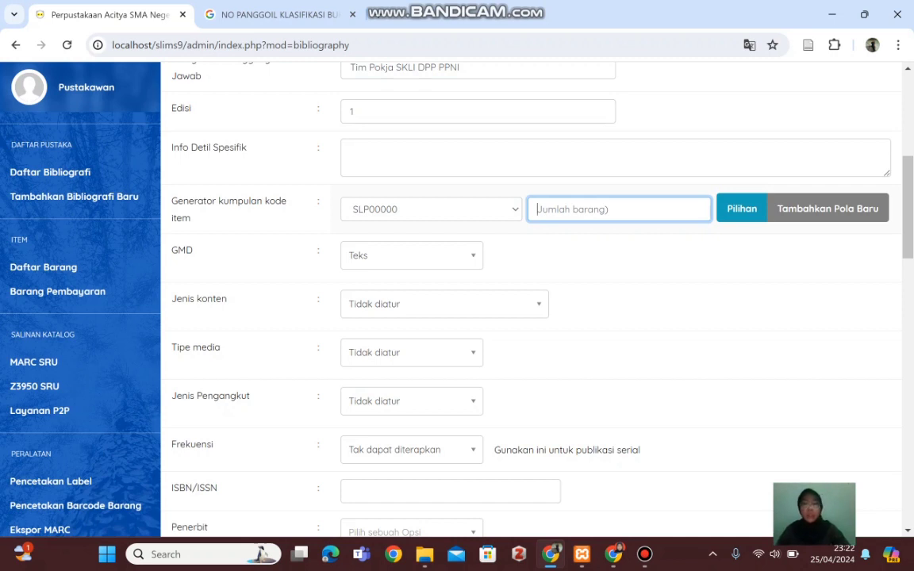
text(1)
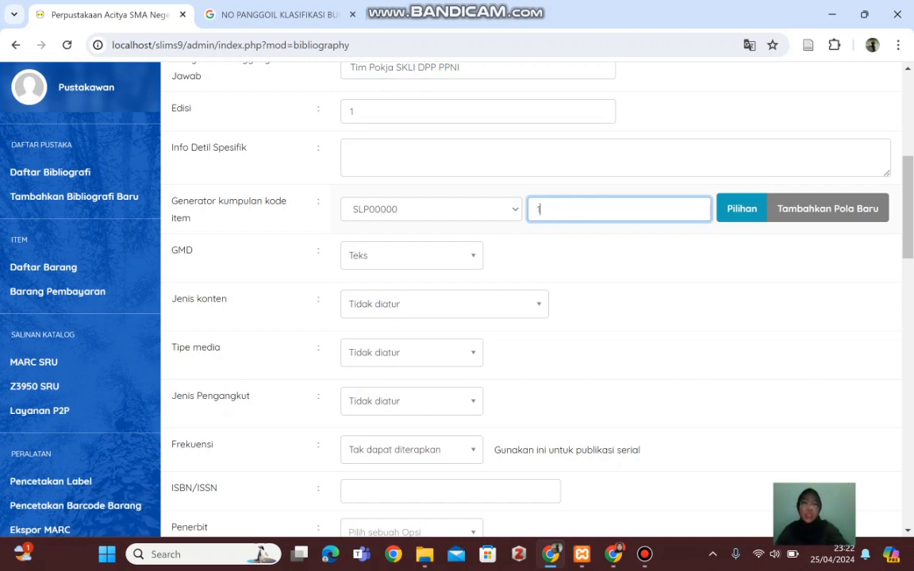
Step: Expand the item code generator's options and set the item's location to Perpustakaanku with shelf location 600-699
click(741, 208)
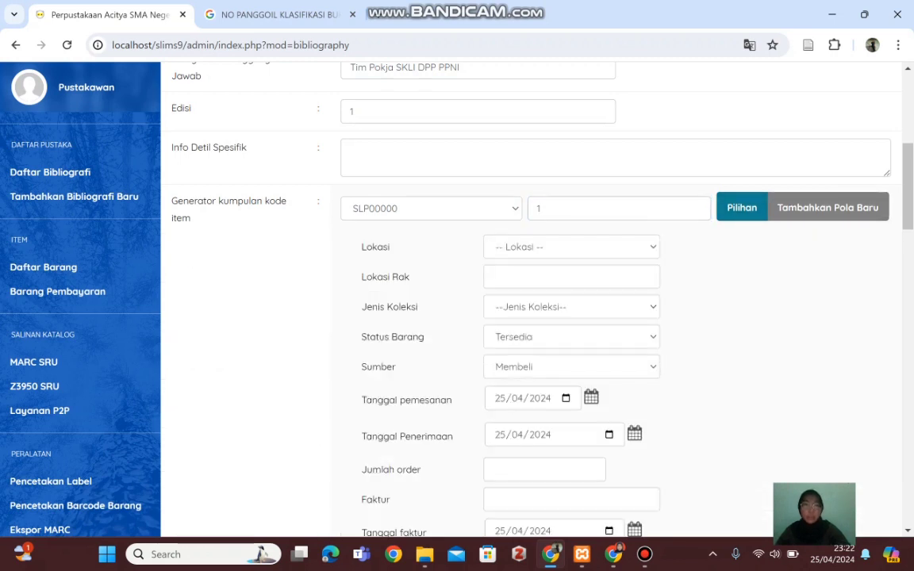
scroll(524, 301, down, 1)
scroll(524, 301, down, 2)
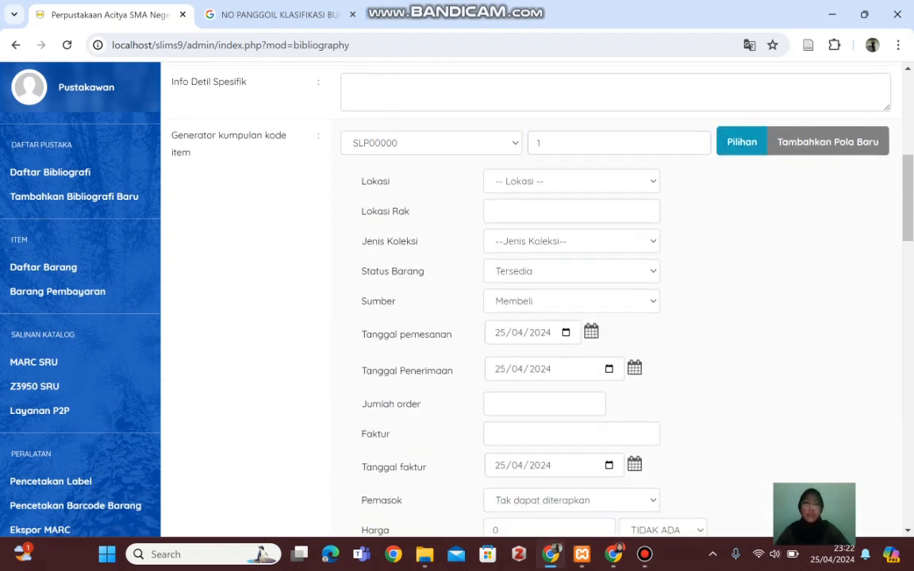
scroll(523, 301, up, 1)
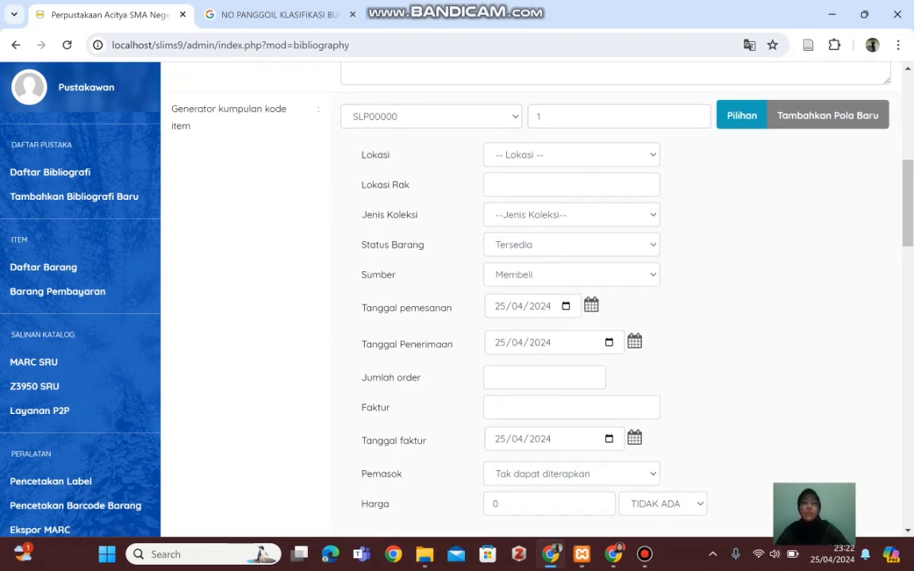
click(571, 155)
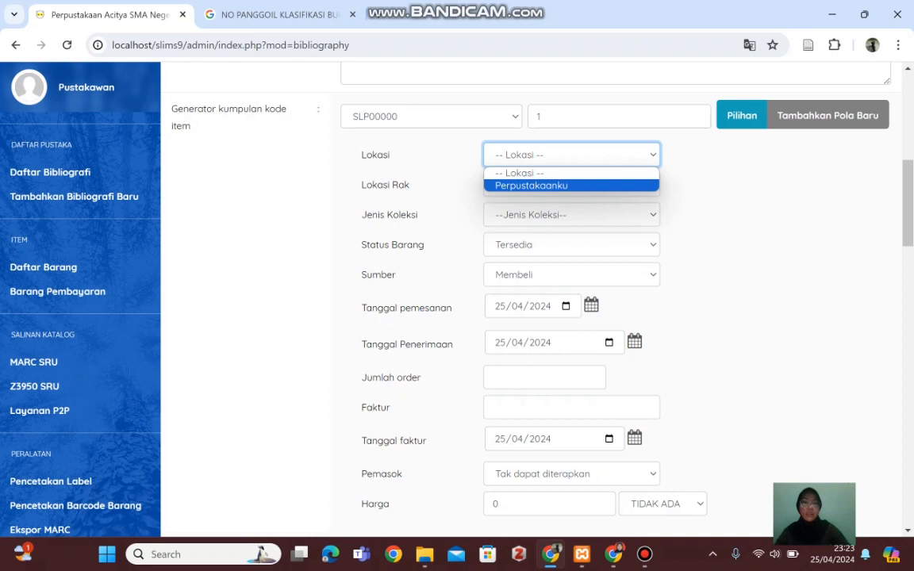
click(532, 186)
click(555, 185)
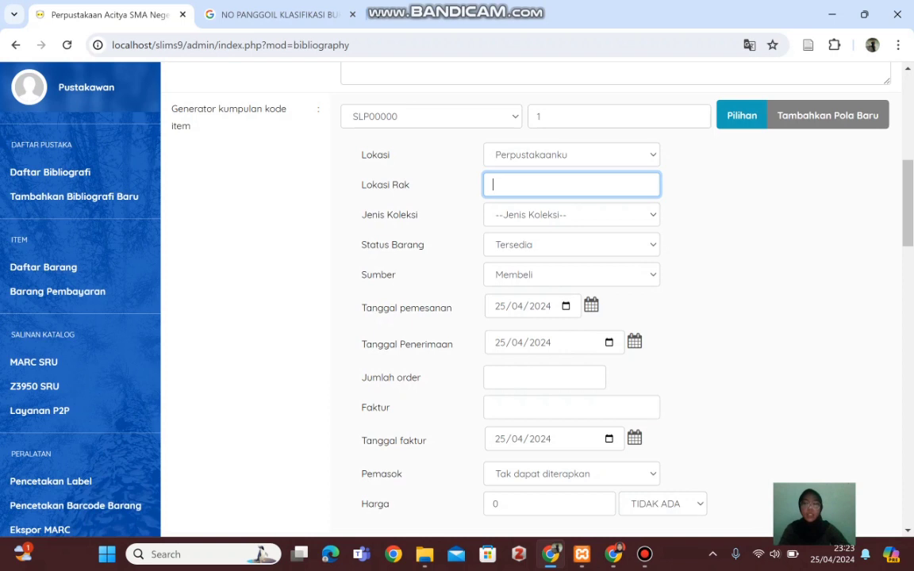
text(6)
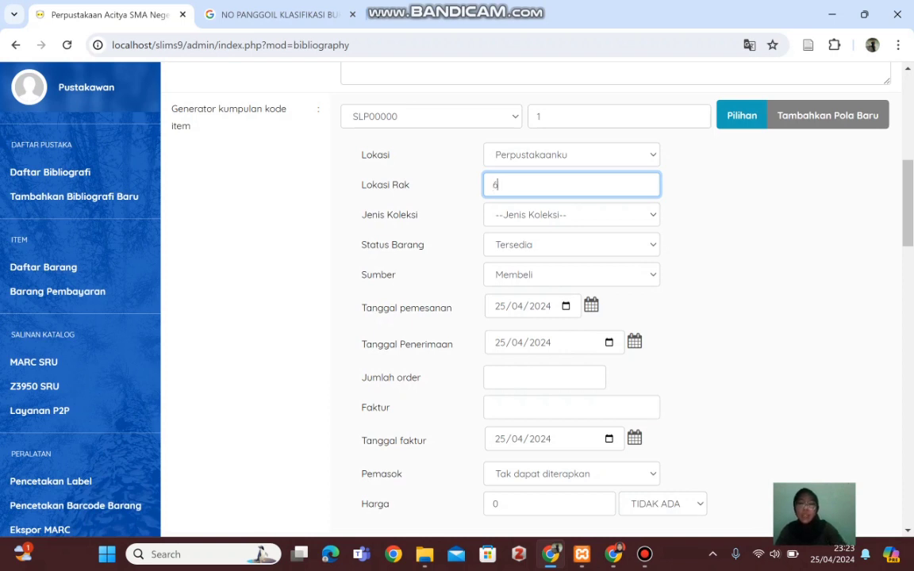
text(00)
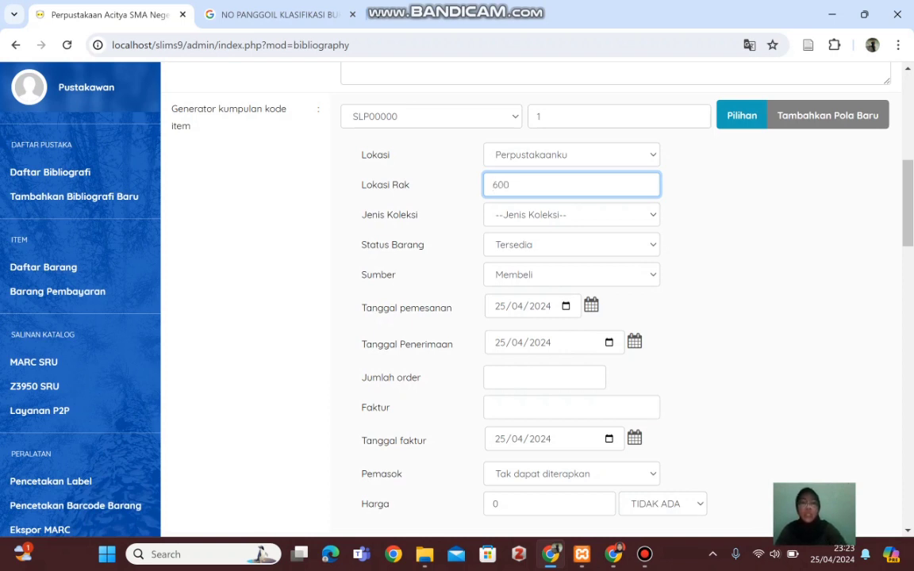
text(-699)
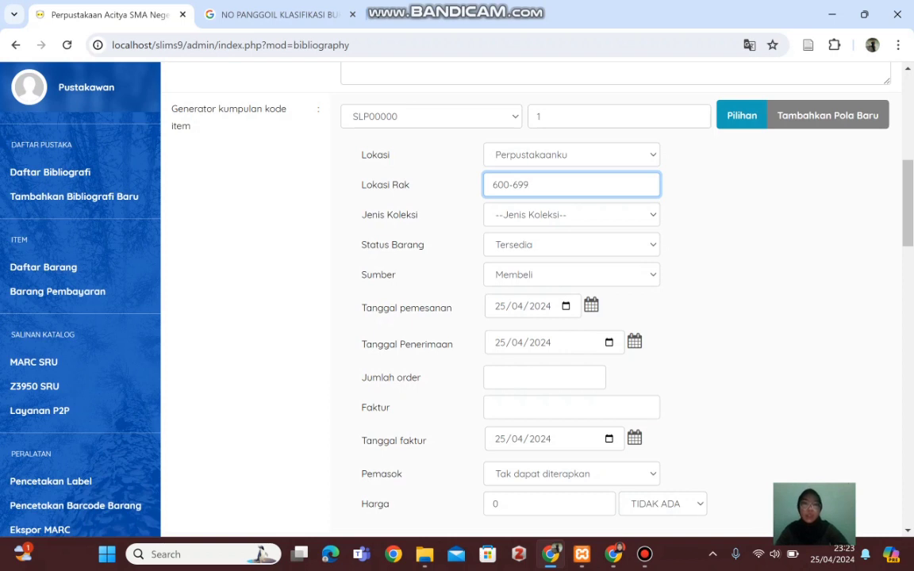
Step: Set the item's collection type to Buku pelajaran and its source to Membeli
click(571, 215)
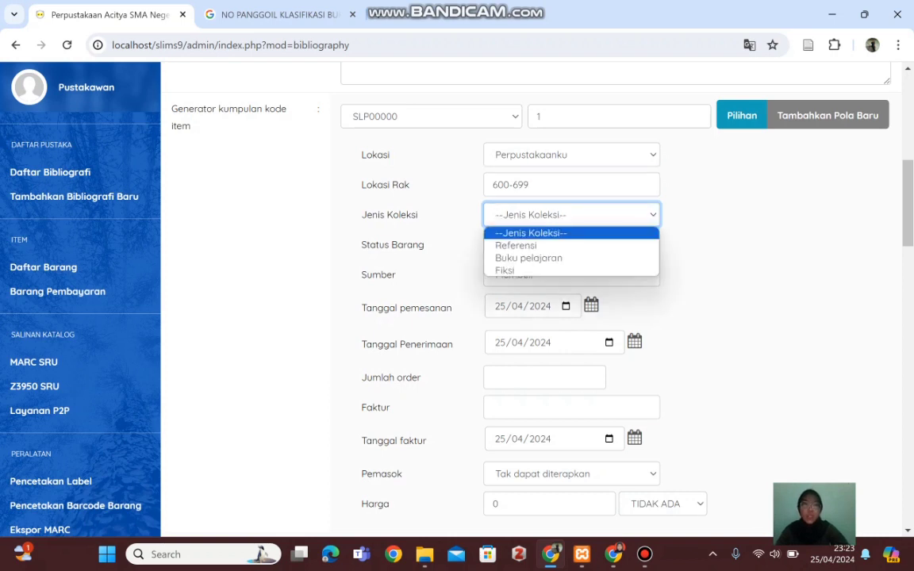
key(Down)
key(Down)
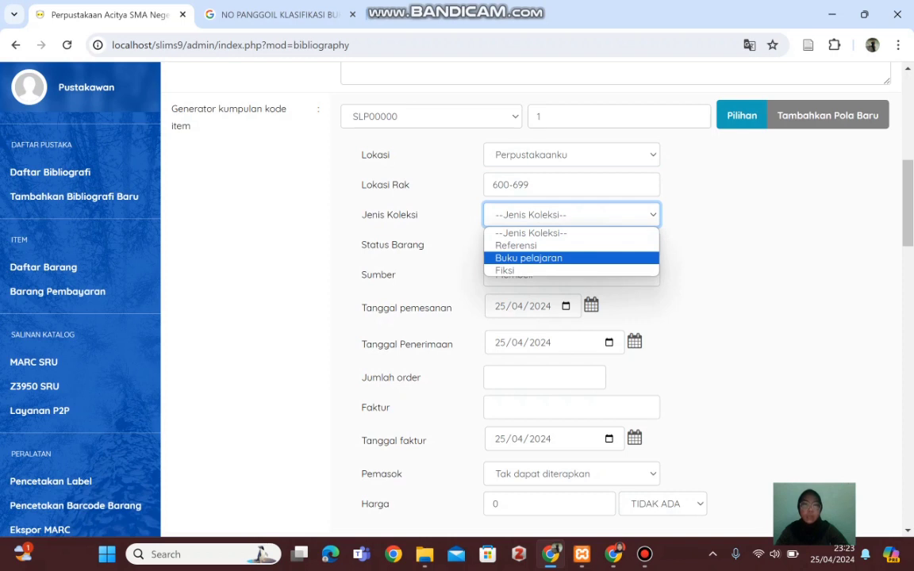
key(Return)
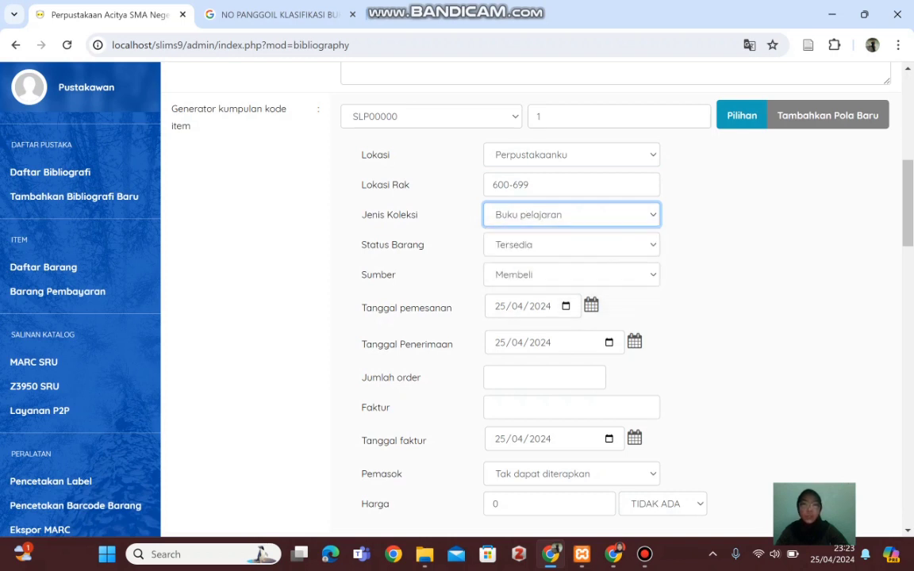
scroll(488, 273, down, 1)
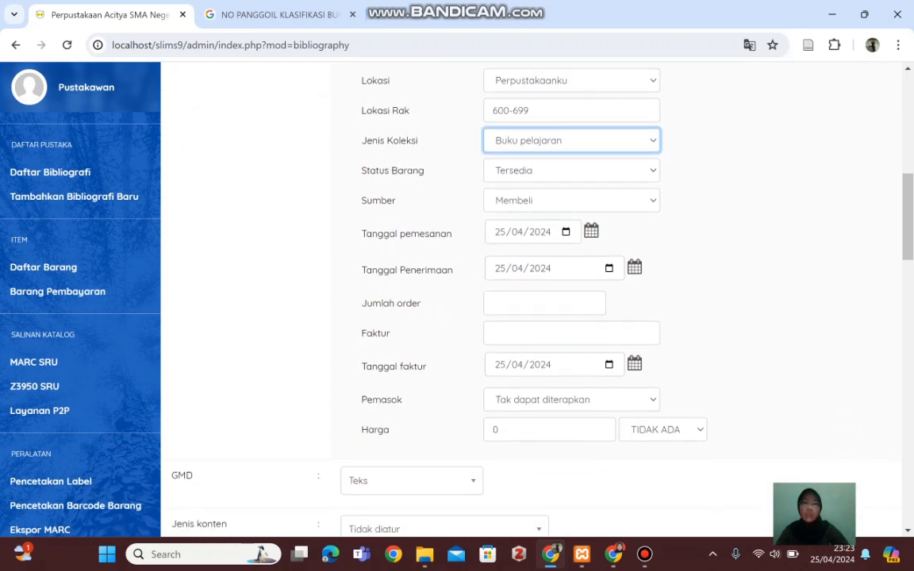
click(571, 200)
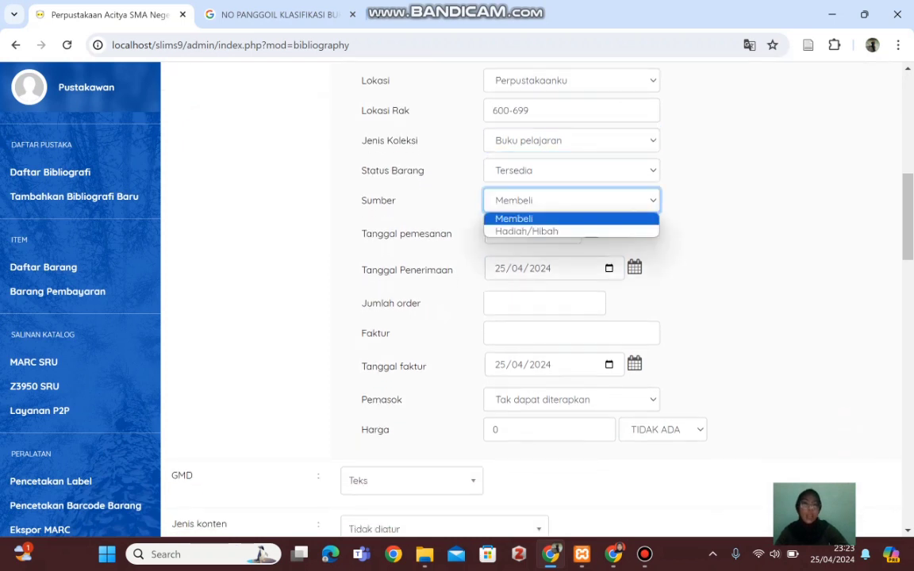
key(Down)
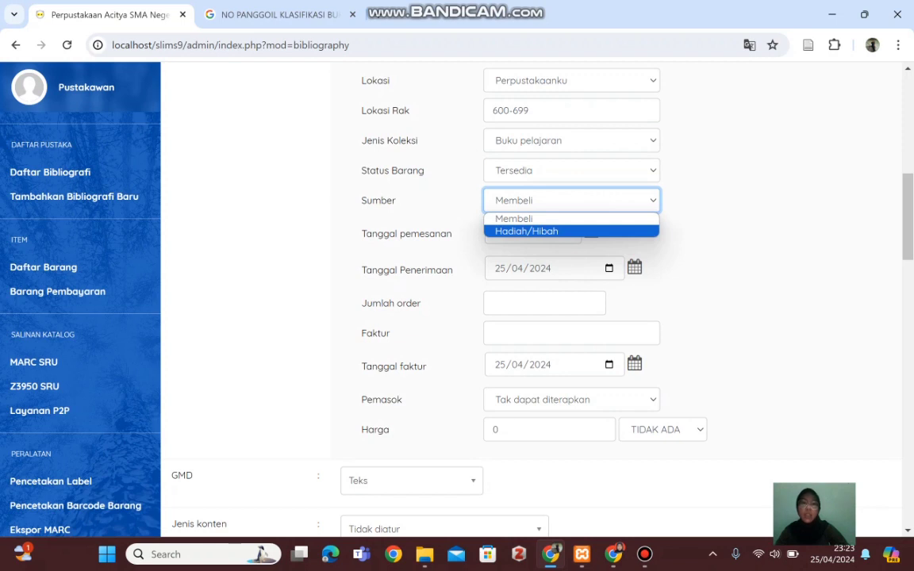
key(Up)
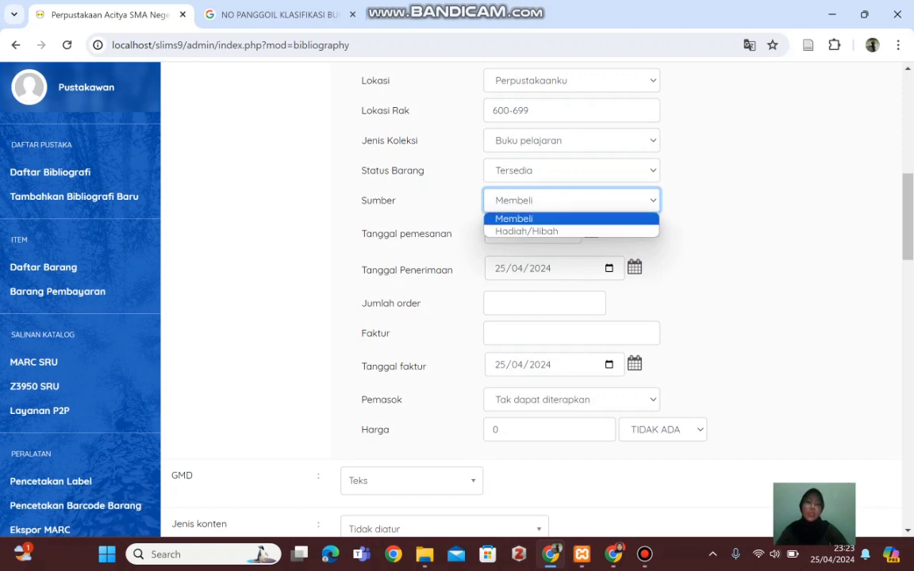
key(Return)
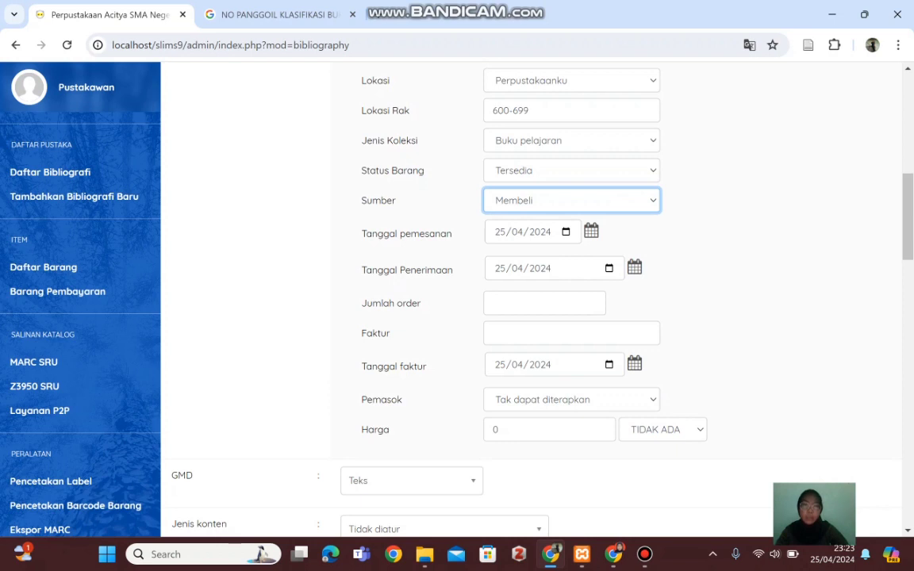
key(Tab)
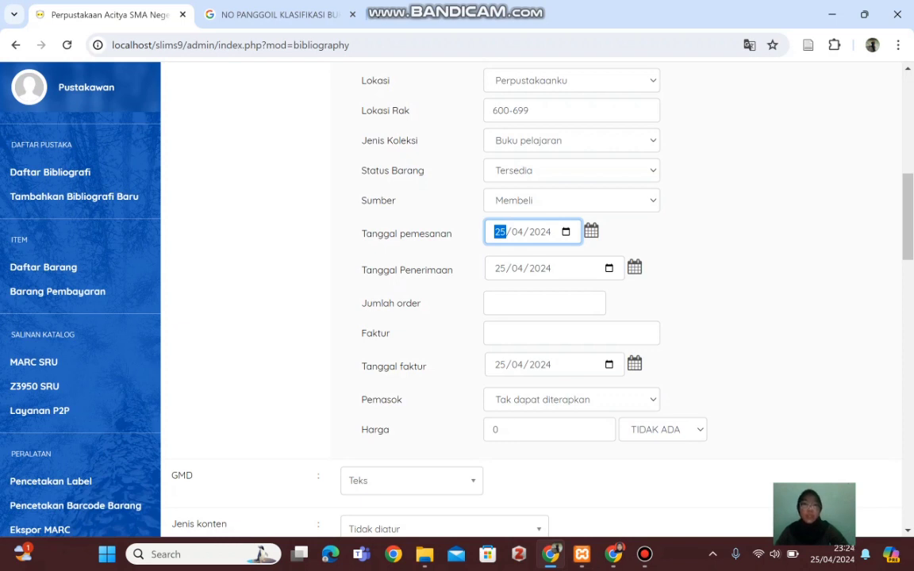
Step: Set the item's price to 52 with Rupiah as the currency
scroll(531, 301, down, 1)
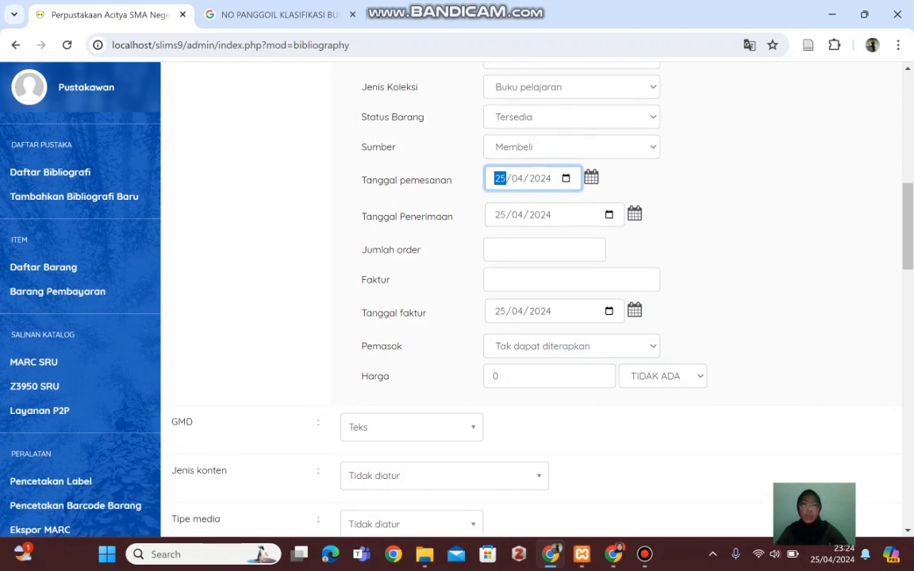
click(519, 376)
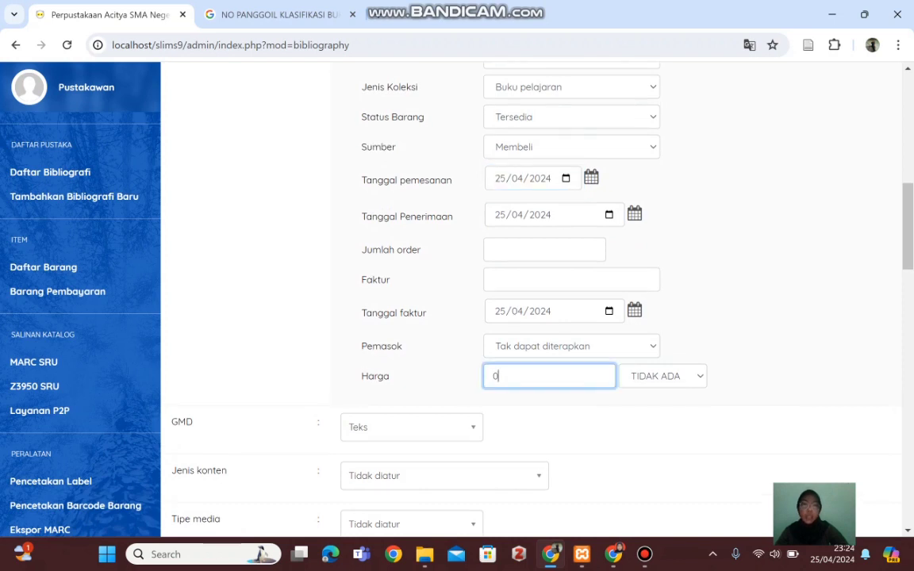
key(BackSpace)
text(52)
click(665, 376)
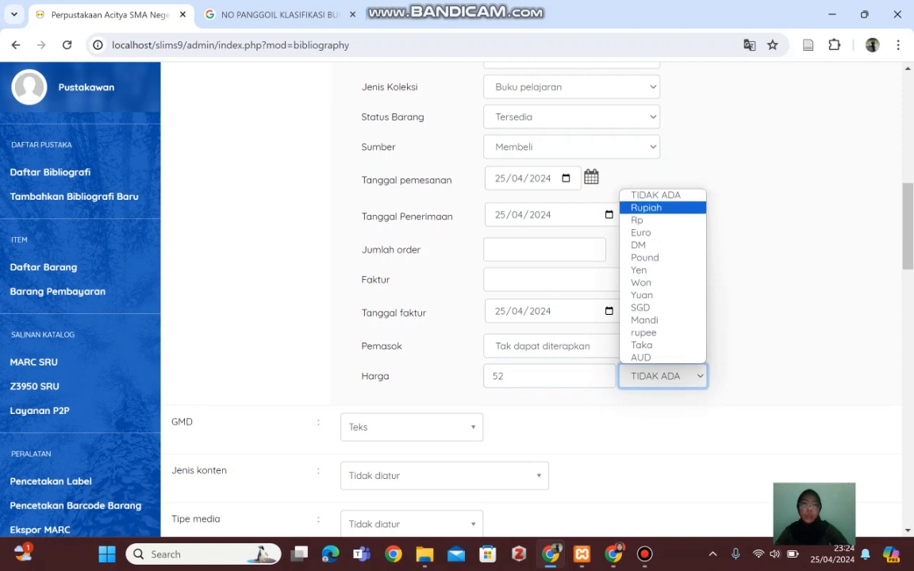
click(646, 208)
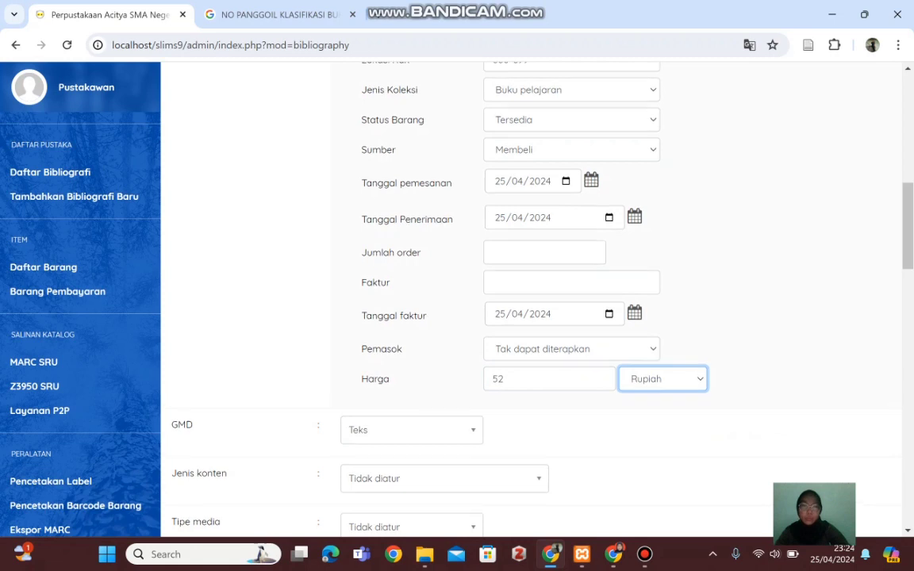
Step: Examine the record's item data, content type, ISBN, publication details, physical description, classification, call number and subject entries
scroll(532, 293, up, 2)
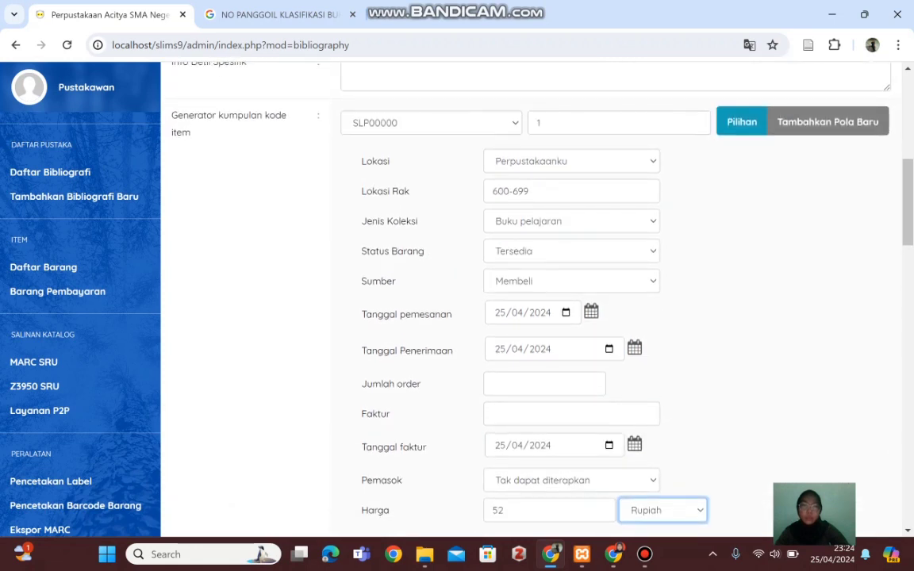
scroll(532, 294, down, 1)
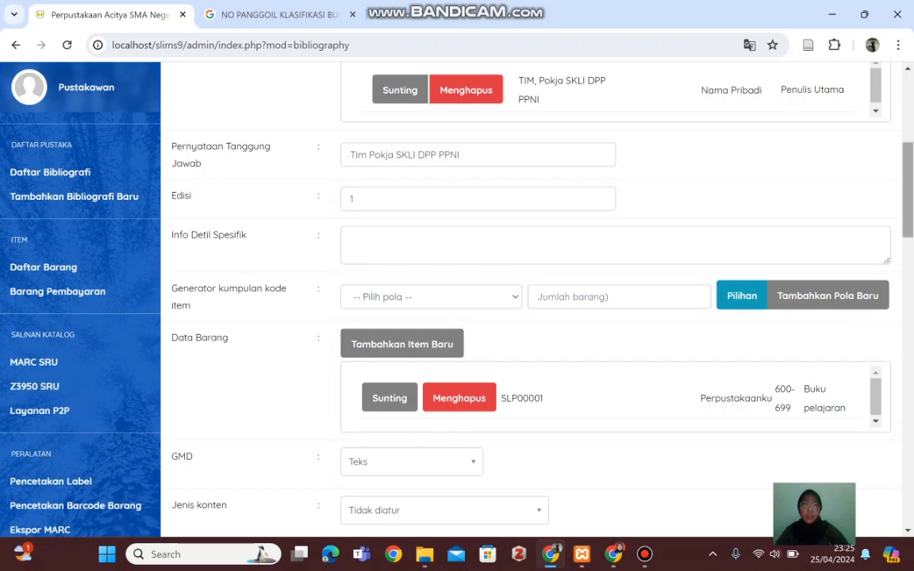
scroll(488, 301, down, 1)
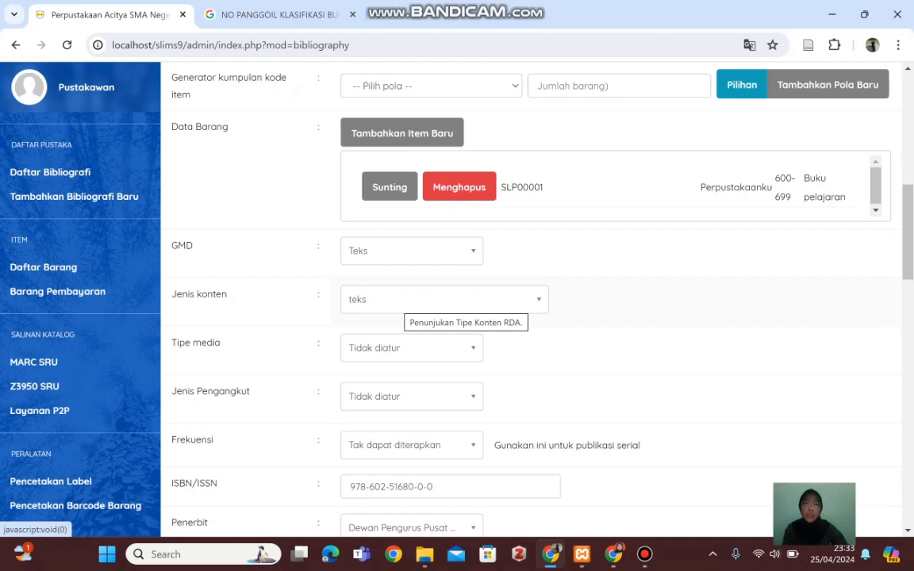
scroll(444, 309, down, 3)
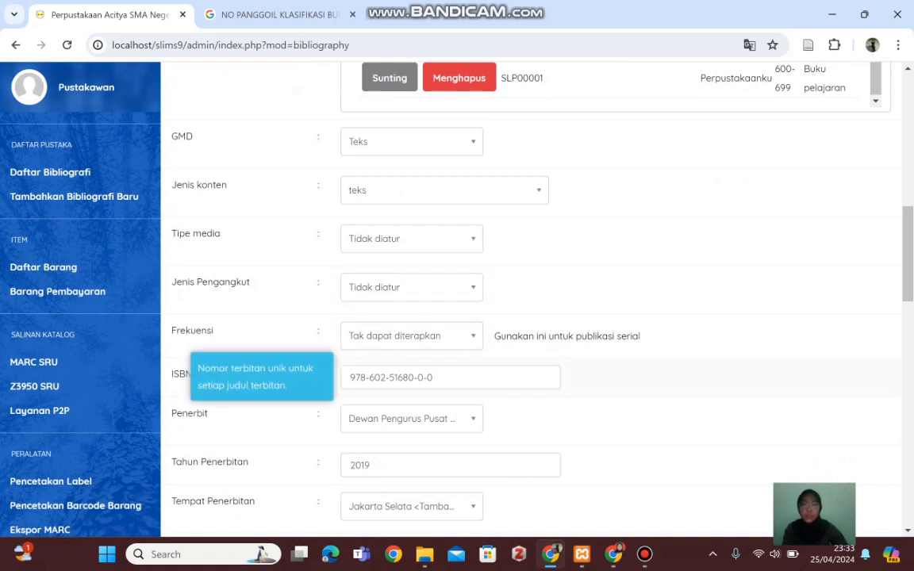
scroll(531, 301, down, 2)
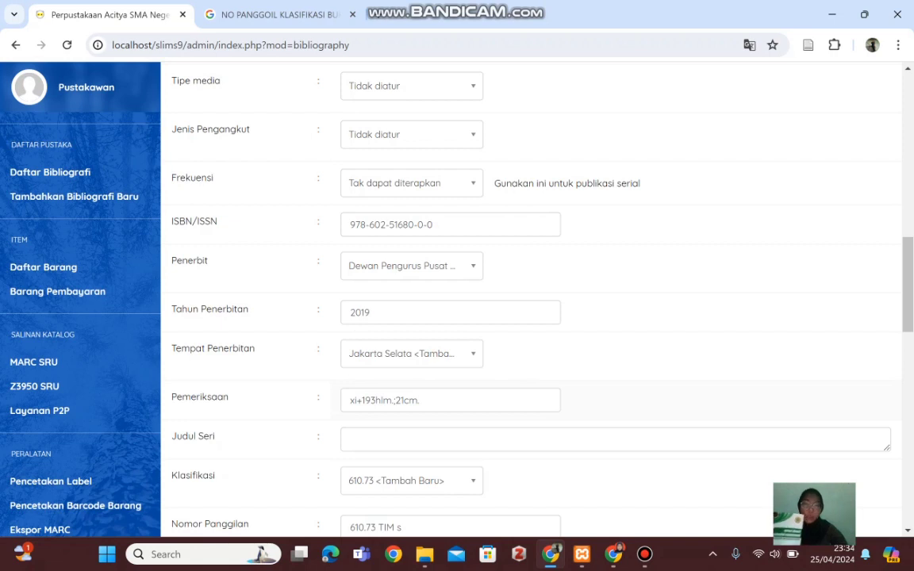
scroll(523, 302, down, 2)
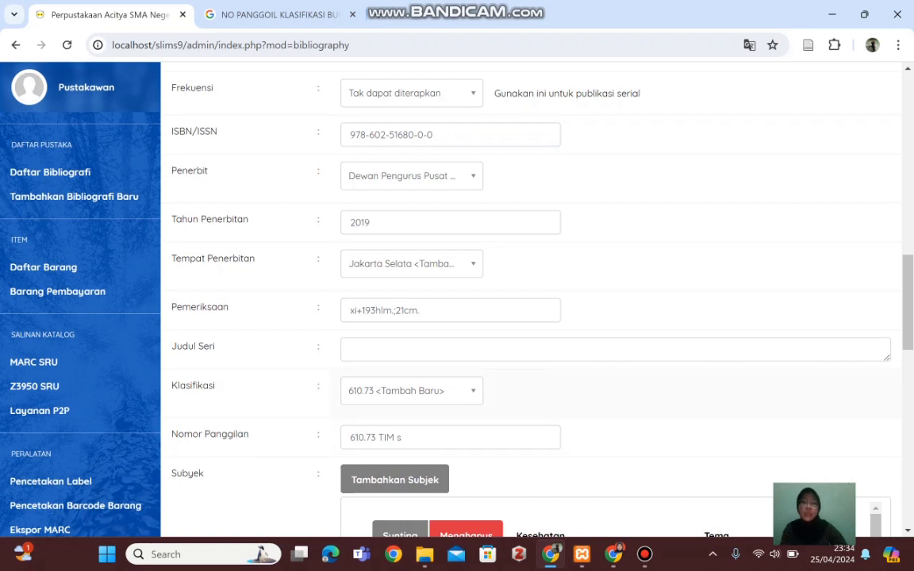
scroll(523, 302, down, 3)
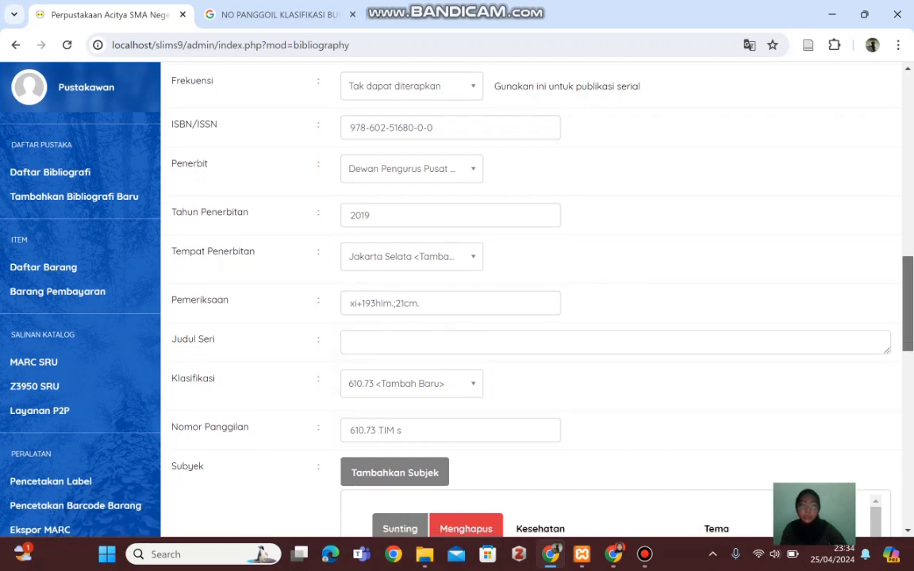
scroll(523, 301, down, 1)
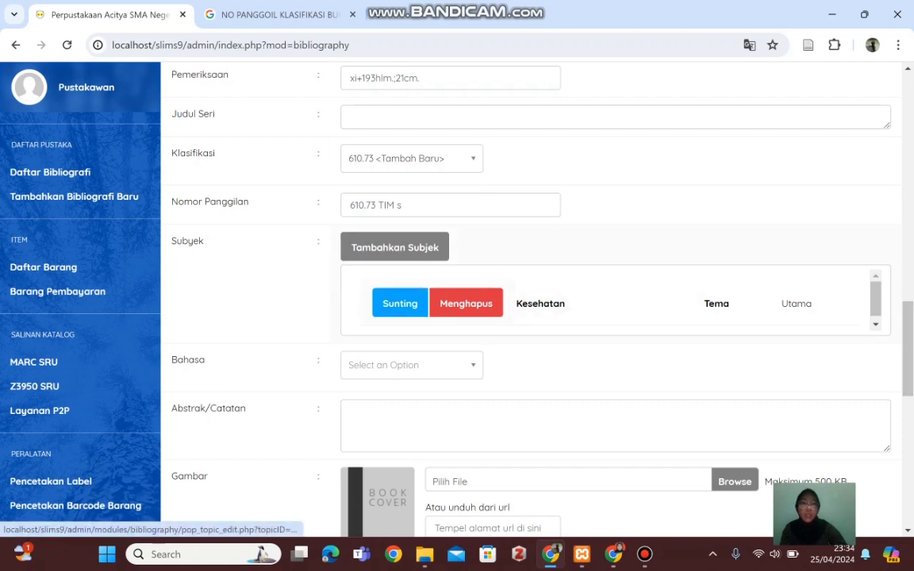
Step: Update the Kesehatan subject entry with classification code 610.73 TIM s and type Tema, and set the record's language to Indonesia
click(400, 303)
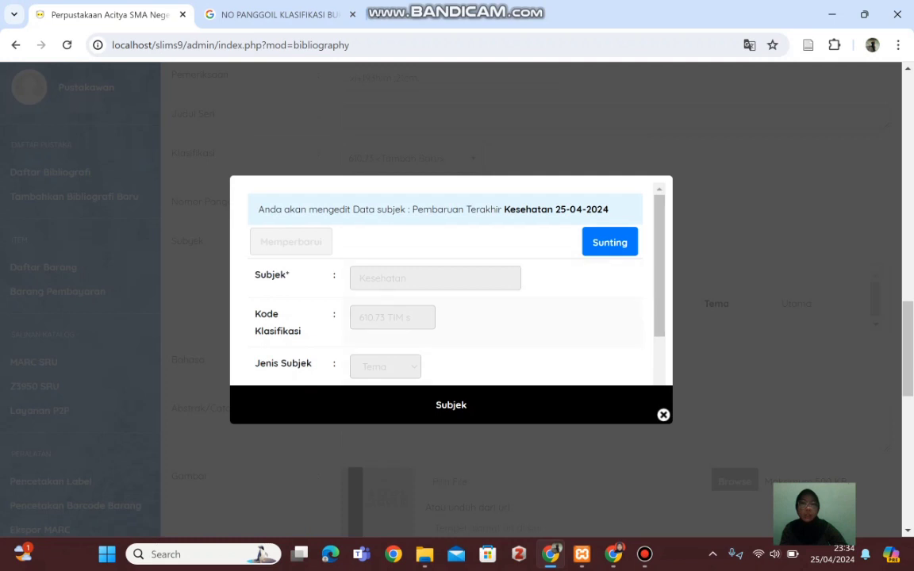
click(609, 242)
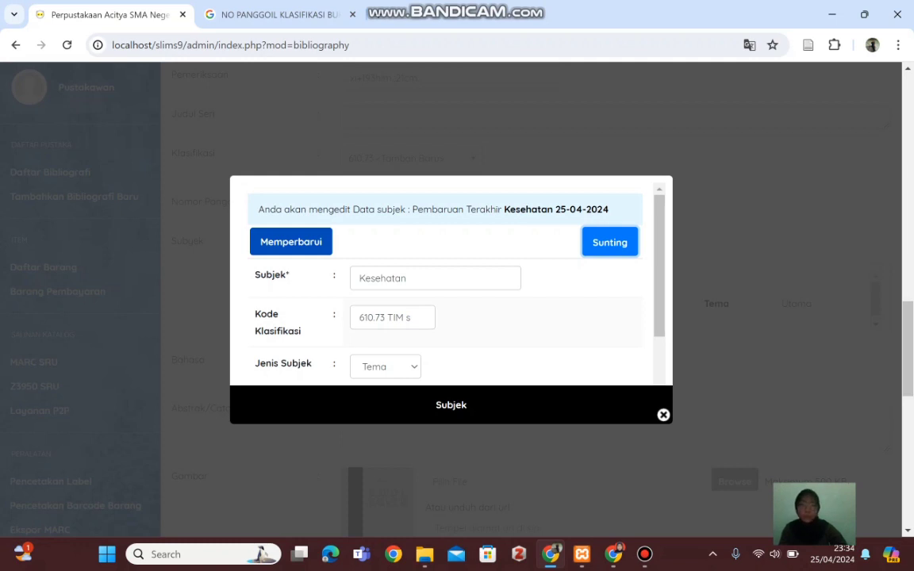
scroll(444, 301, down, 2)
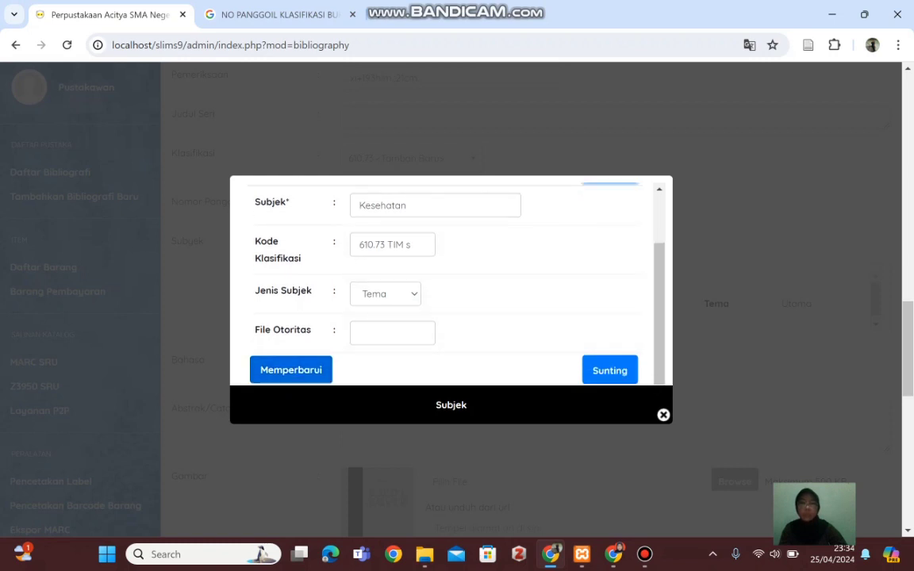
click(291, 369)
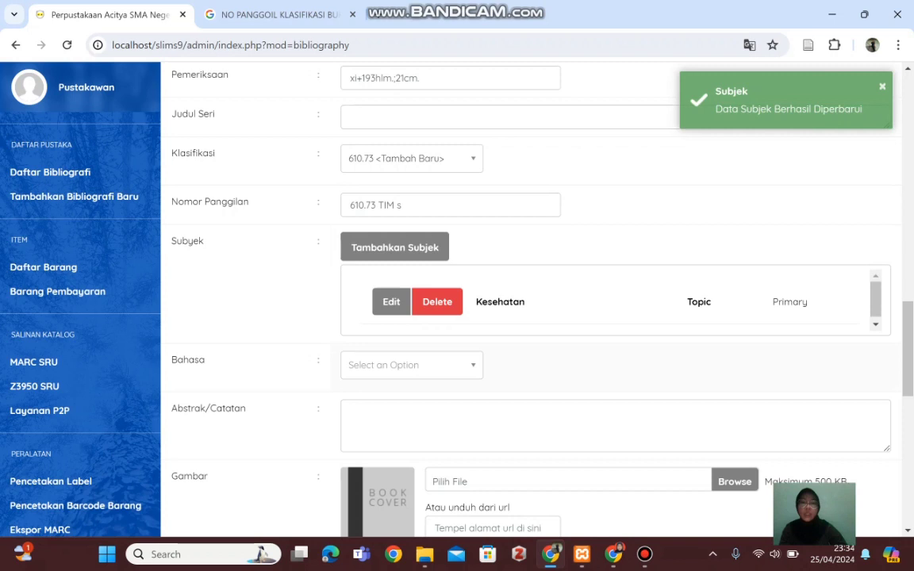
click(412, 365)
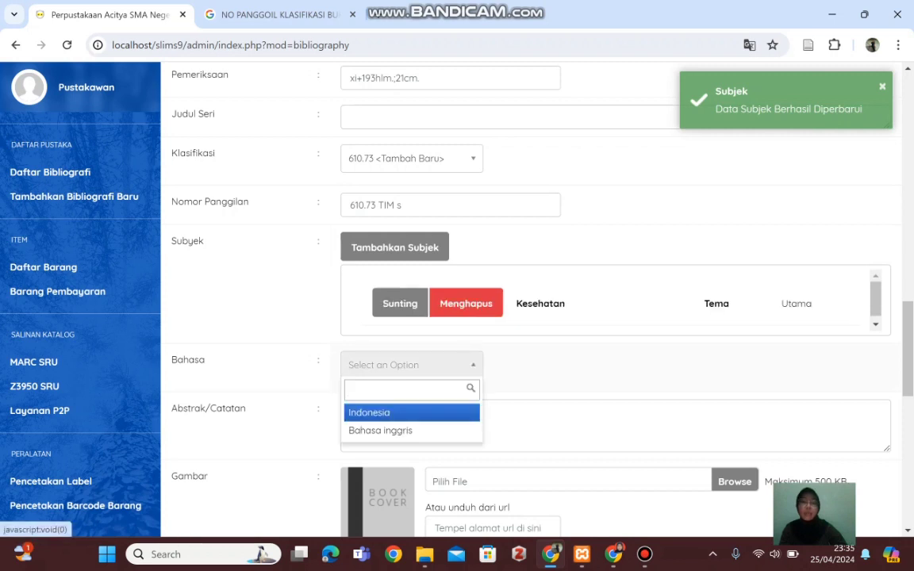
click(440, 413)
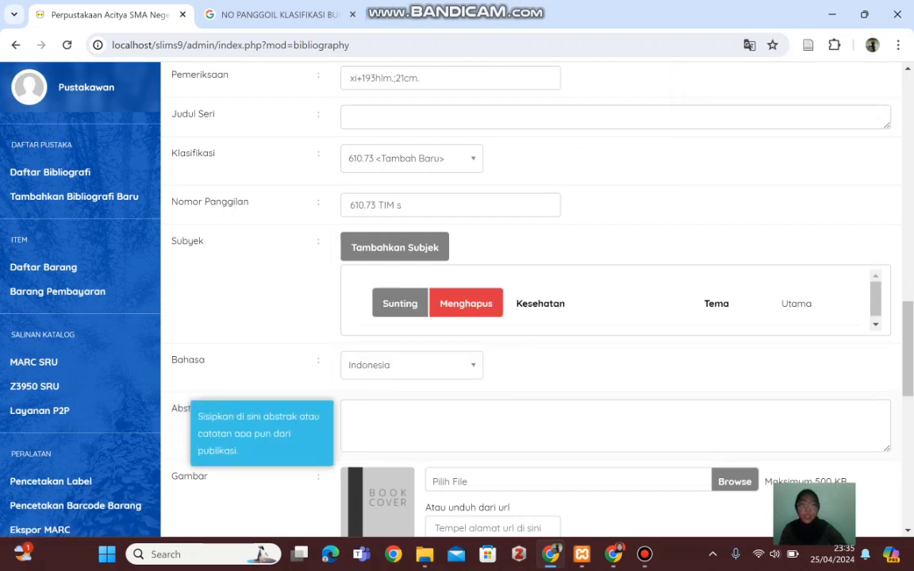
Step: Set the record's cover image to the file WhatsApp Image 2024-04-25 at 22.51.10 from the Downloads folder
scroll(488, 317, down, 1)
scroll(488, 373, down, 1)
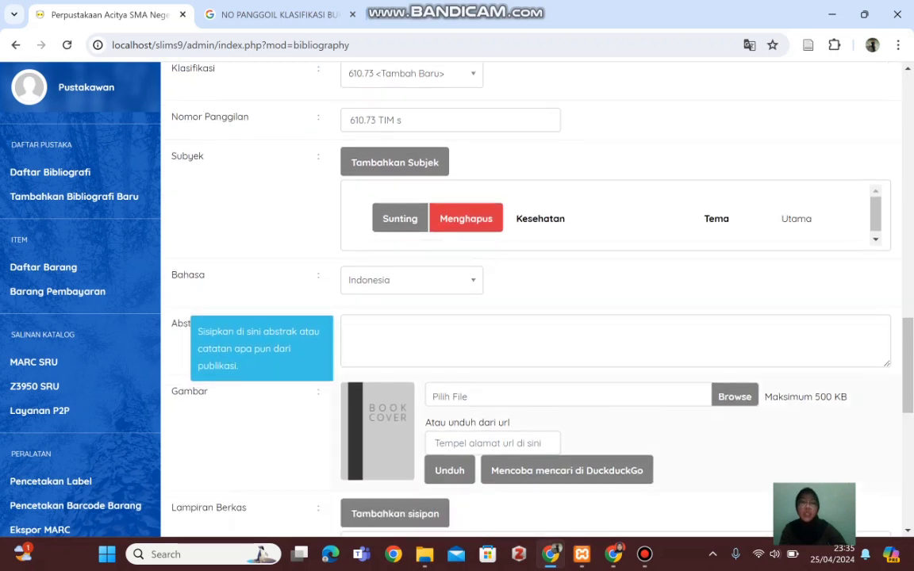
scroll(488, 373, down, 1)
scroll(488, 373, down, 2)
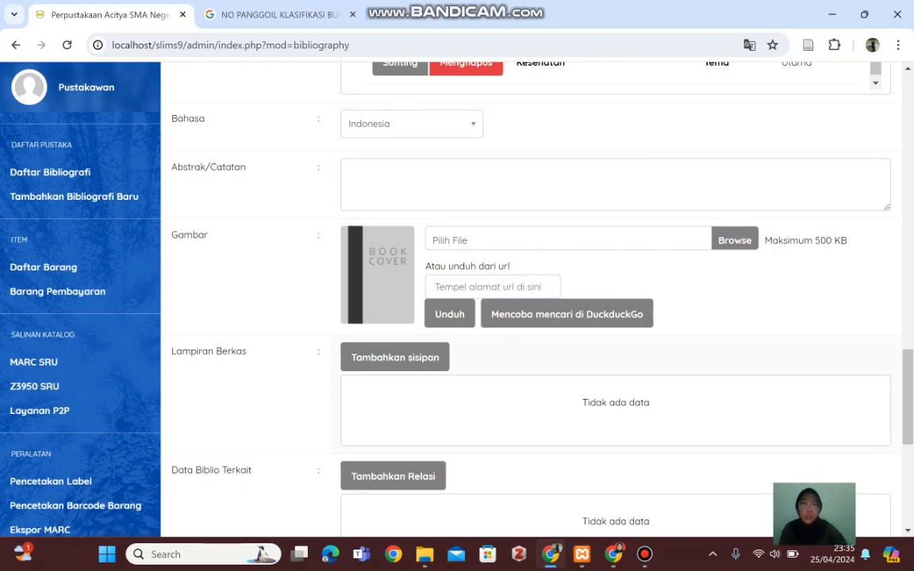
click(493, 287)
click(735, 239)
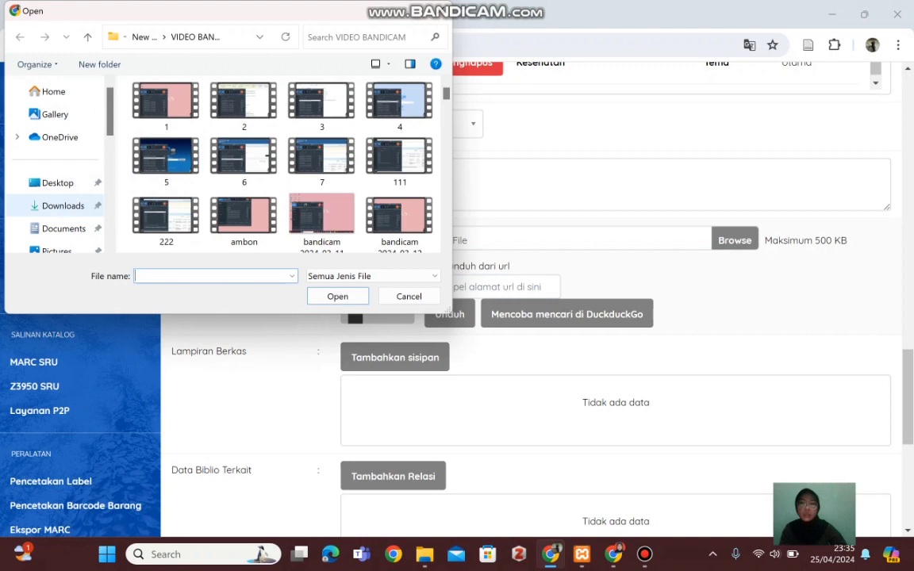
click(63, 206)
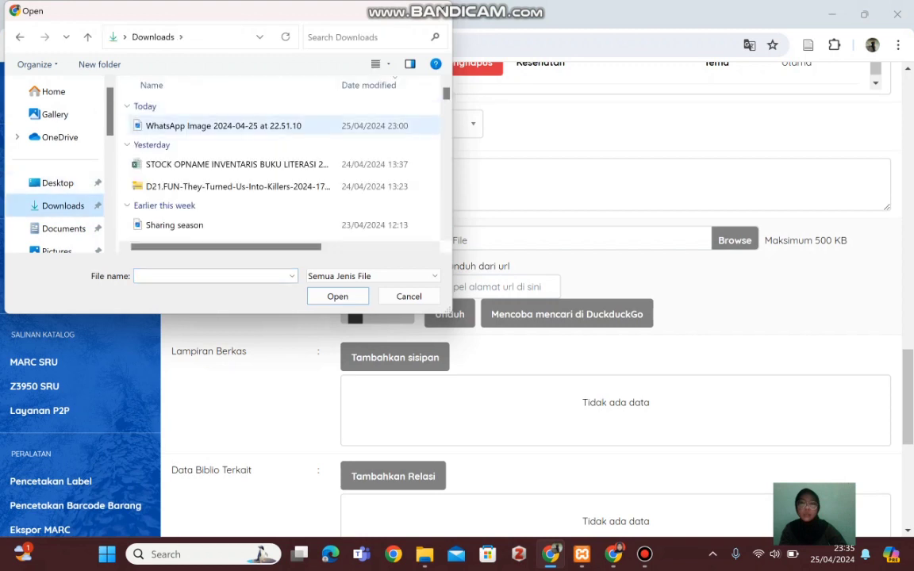
click(223, 126)
click(337, 296)
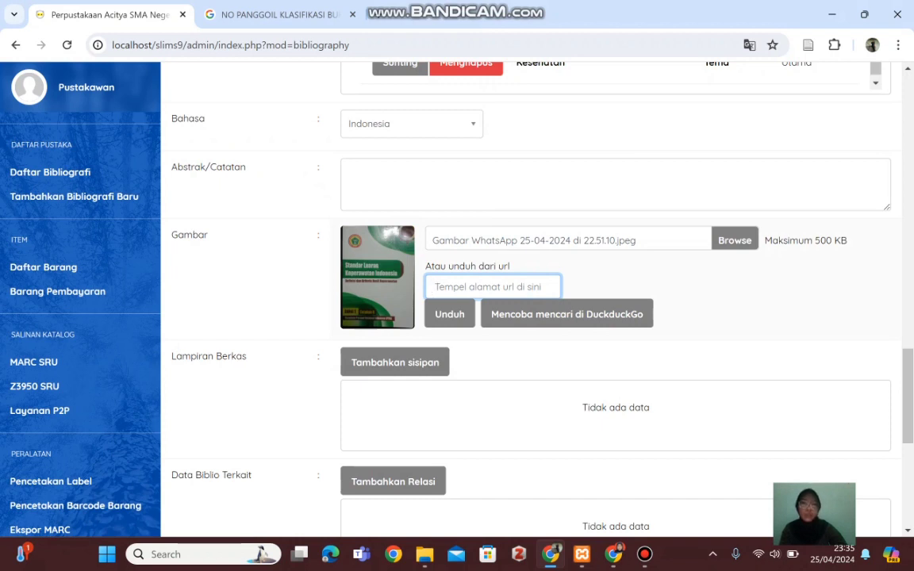
Step: Review the completed fields of the Standar Luaran Keperawatan Indonesia record and save the update
scroll(531, 294, down, 5)
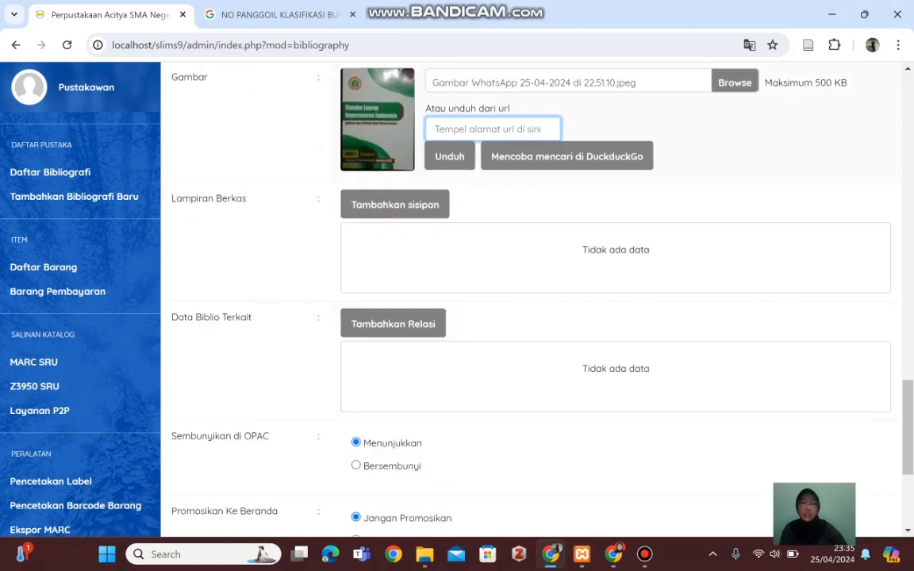
scroll(531, 293, down, 4)
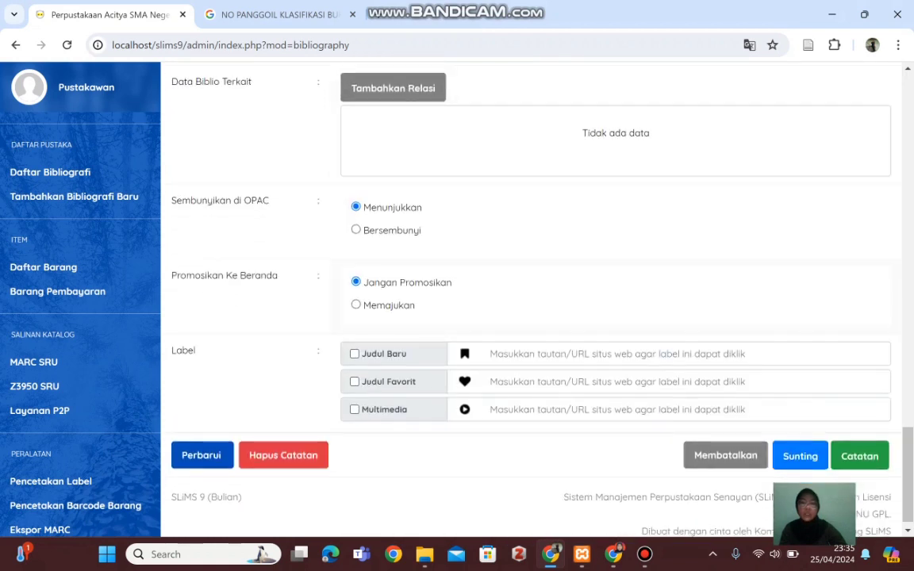
scroll(532, 293, up, 10)
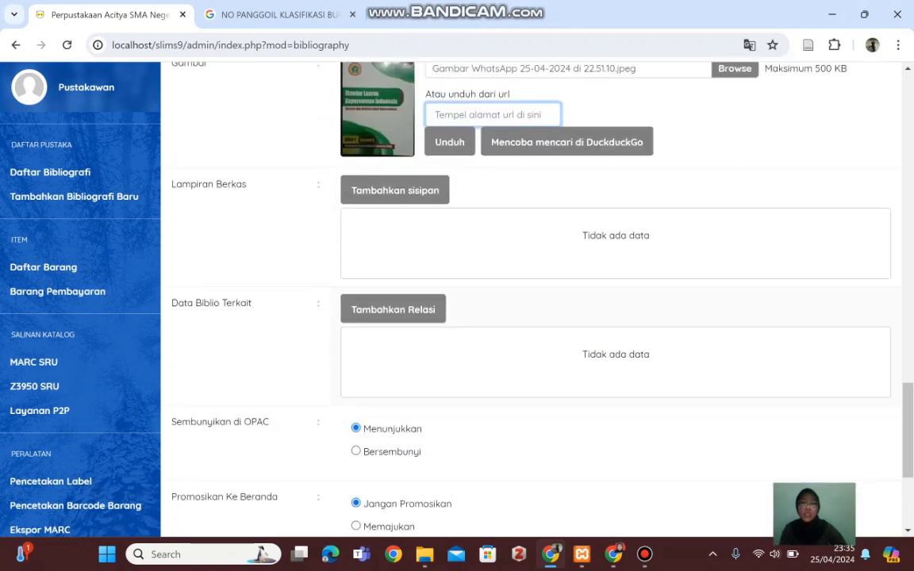
scroll(531, 294, up, 12)
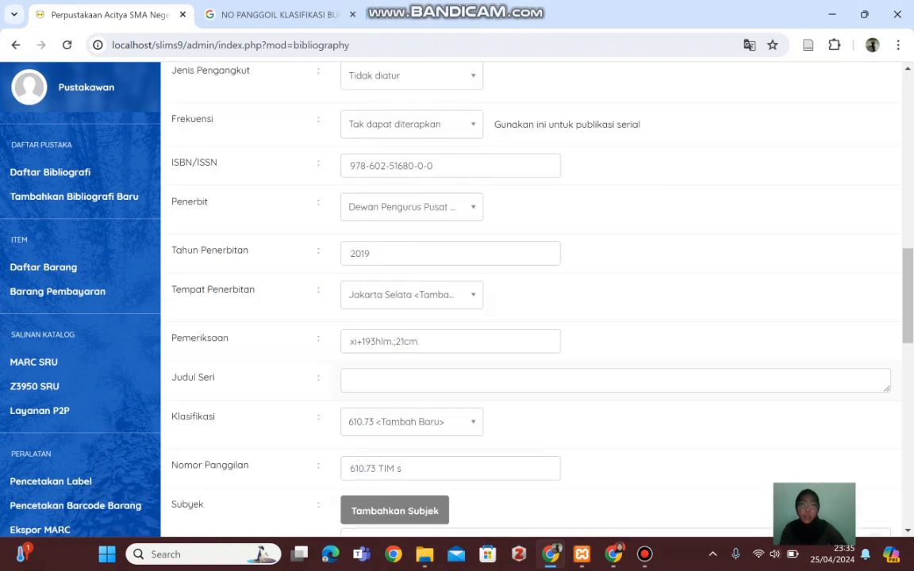
scroll(531, 294, up, 12)
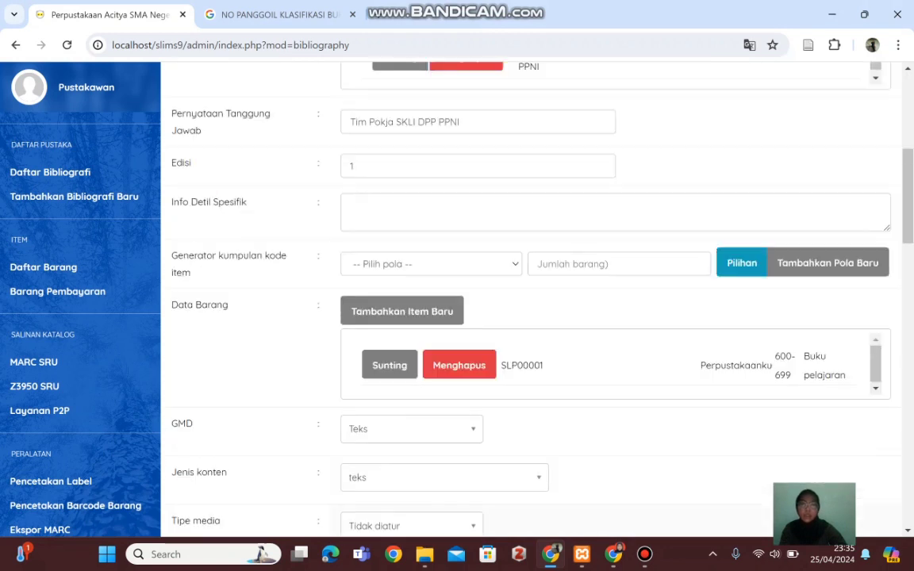
scroll(532, 293, up, 3)
scroll(531, 293, down, 3)
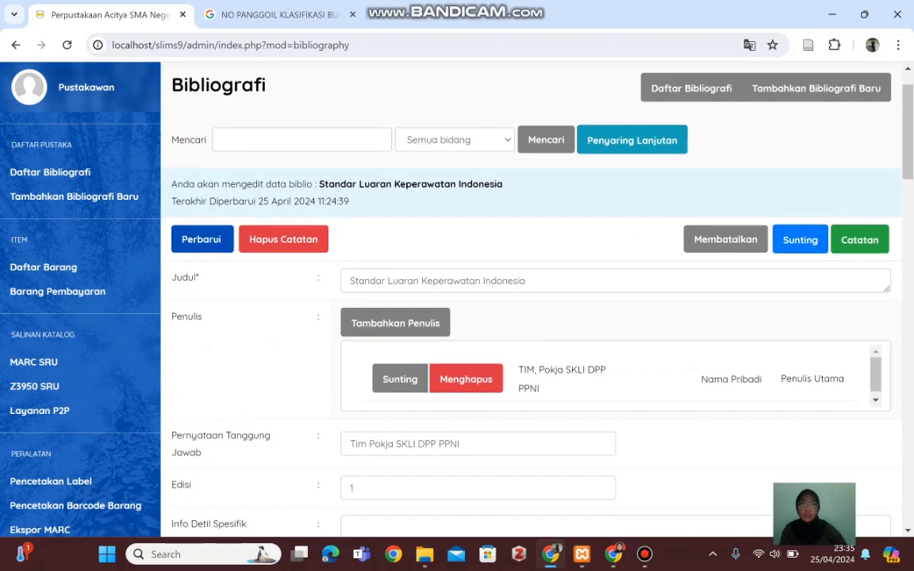
scroll(532, 293, down, 20)
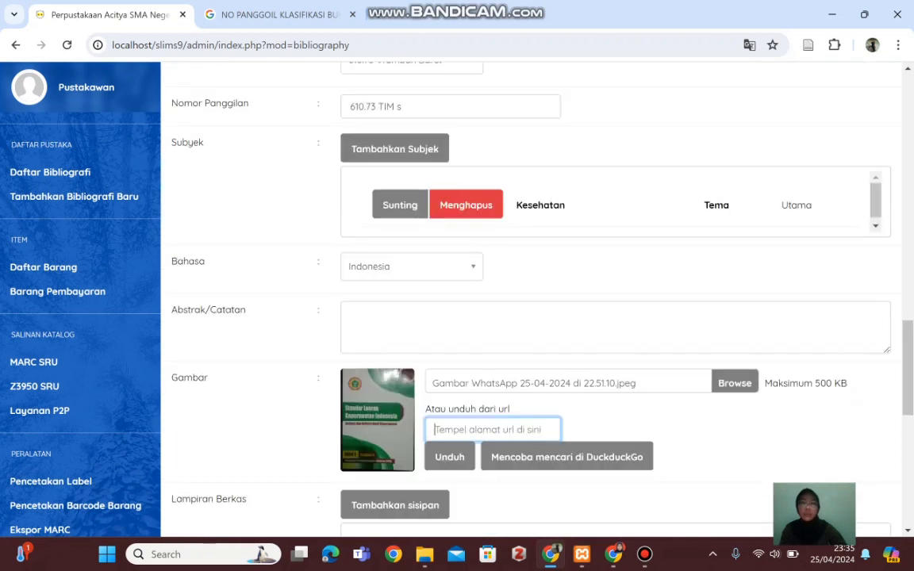
scroll(532, 293, down, 3)
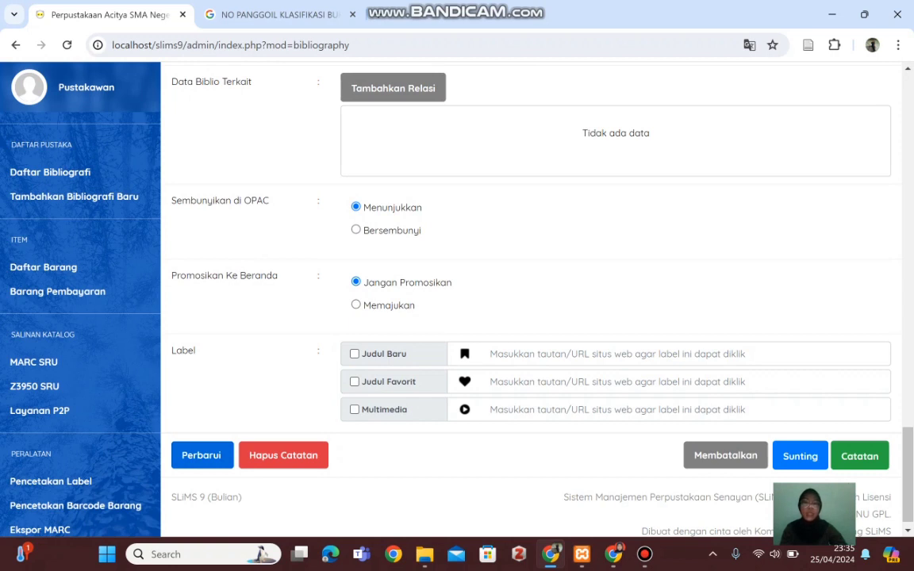
click(201, 456)
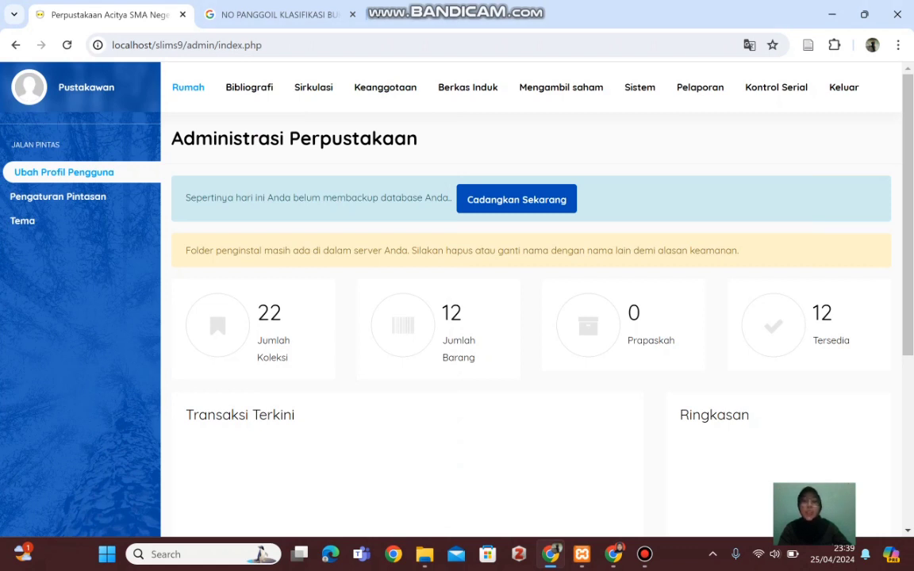
Step: Open the Standar Luaran Keperawatan Indonesia record from the bibliography list and enable editing of its fields
click(249, 87)
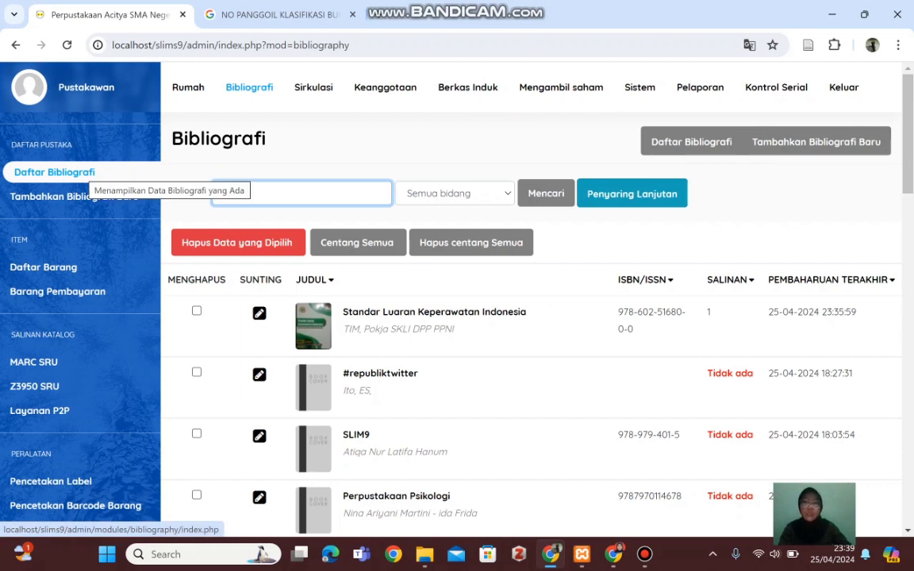
click(54, 172)
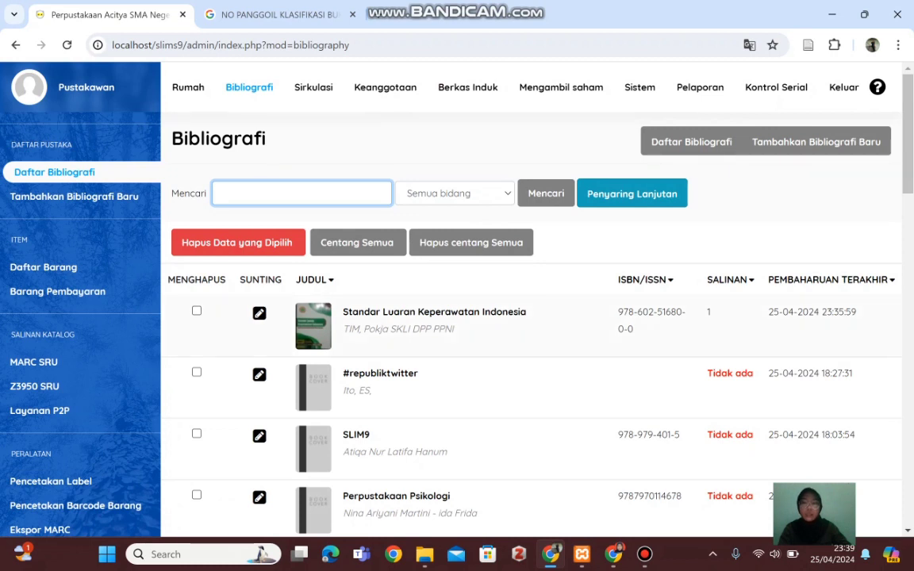
click(197, 311)
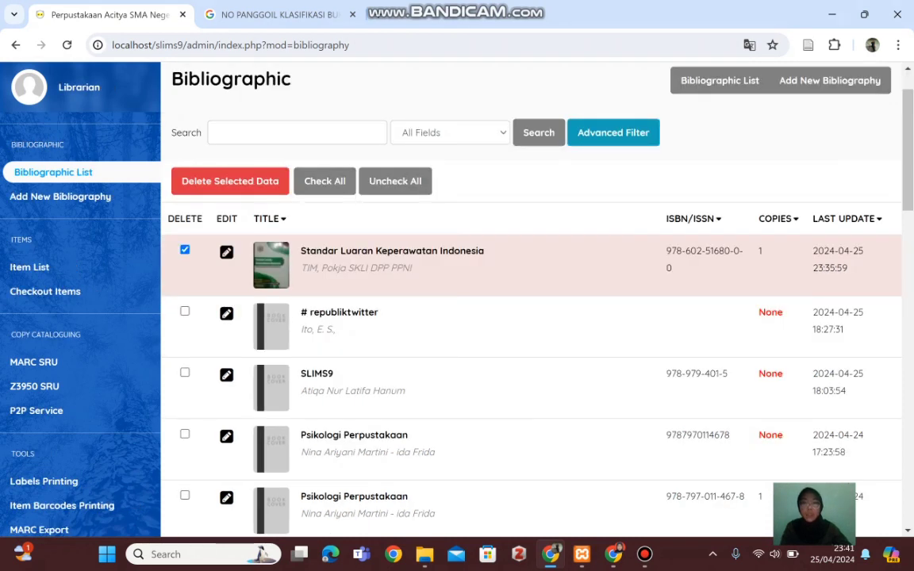
click(227, 251)
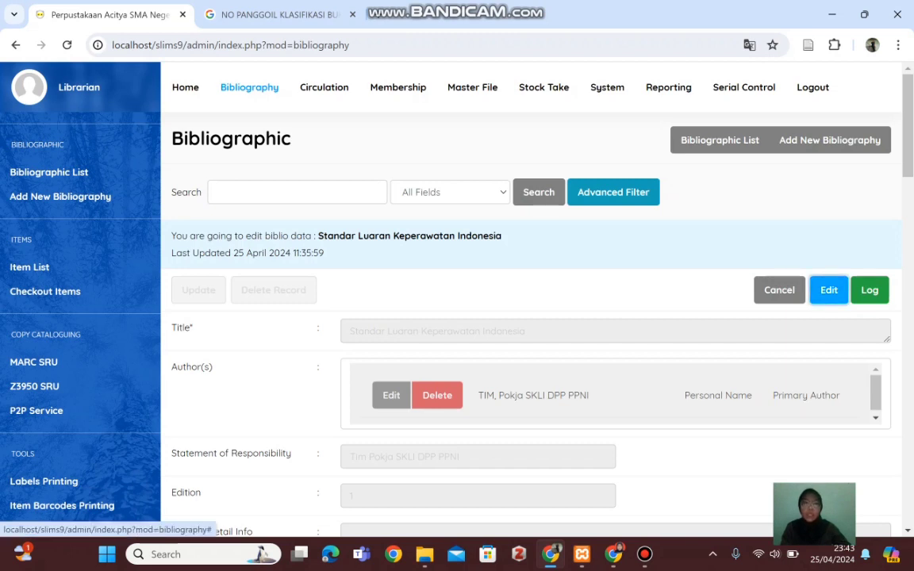
click(828, 290)
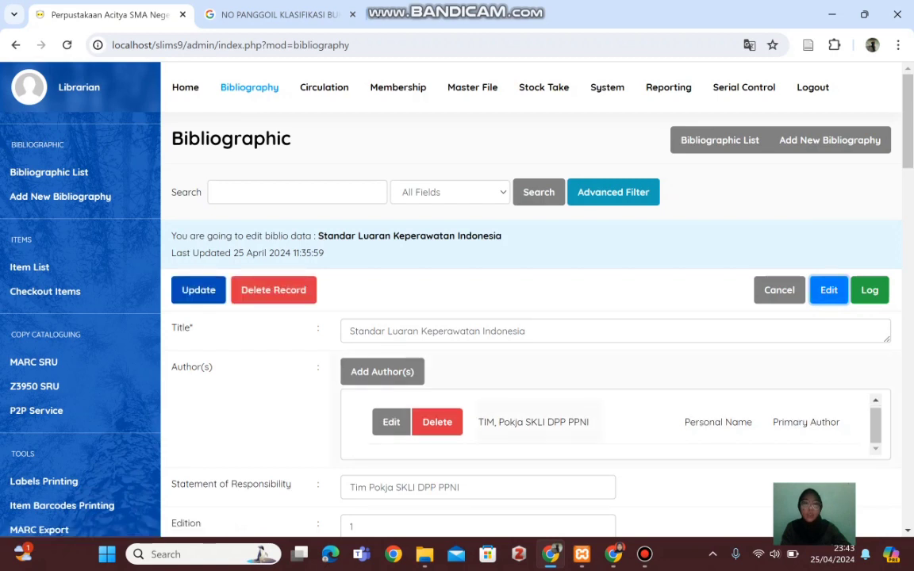
Step: Add a new item code pattern with the prefix AD and an empty suffix, and save it
scroll(524, 317, down, 4)
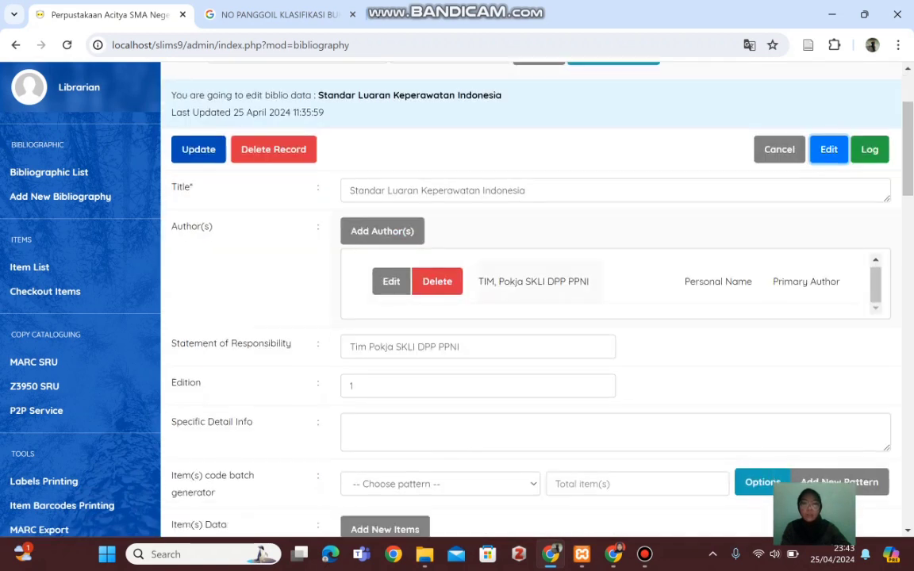
scroll(524, 318, down, 2)
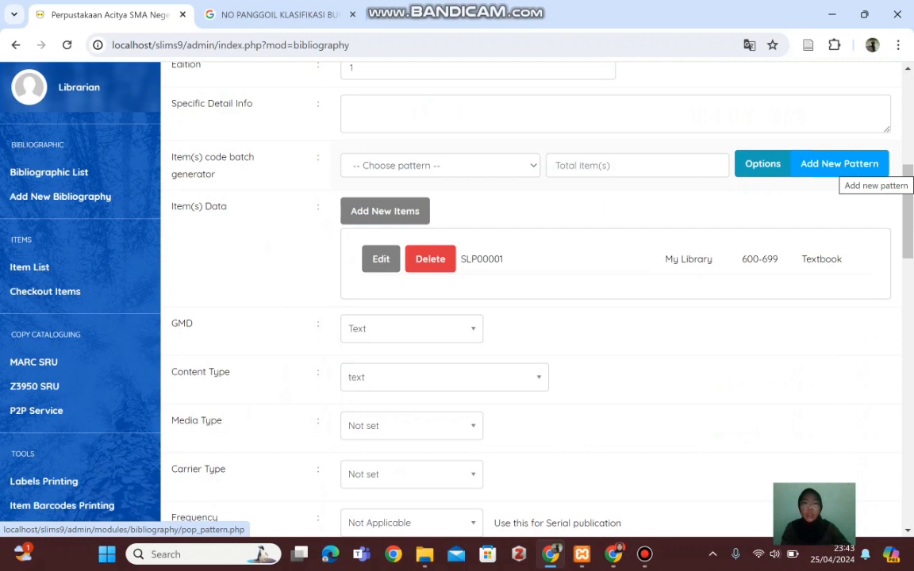
click(839, 164)
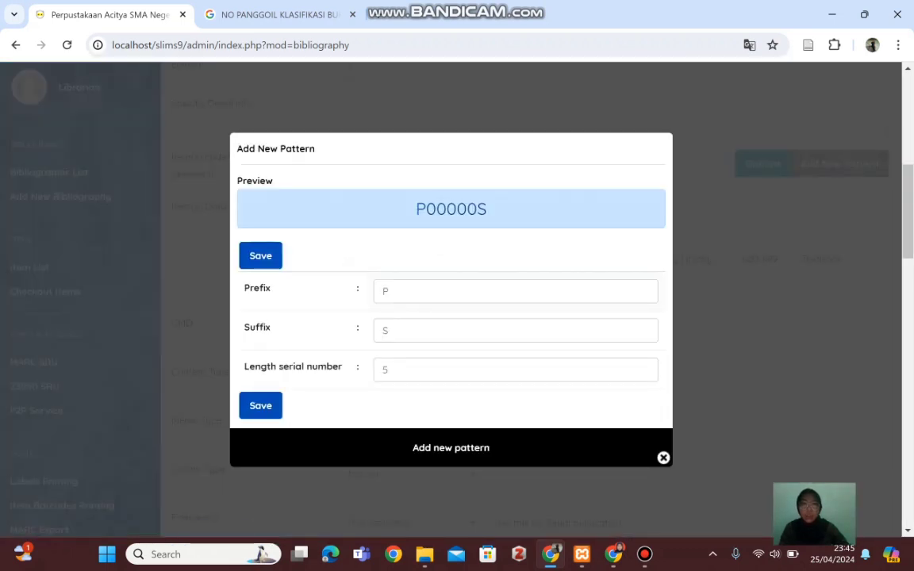
click(389, 291)
key(BackSpace)
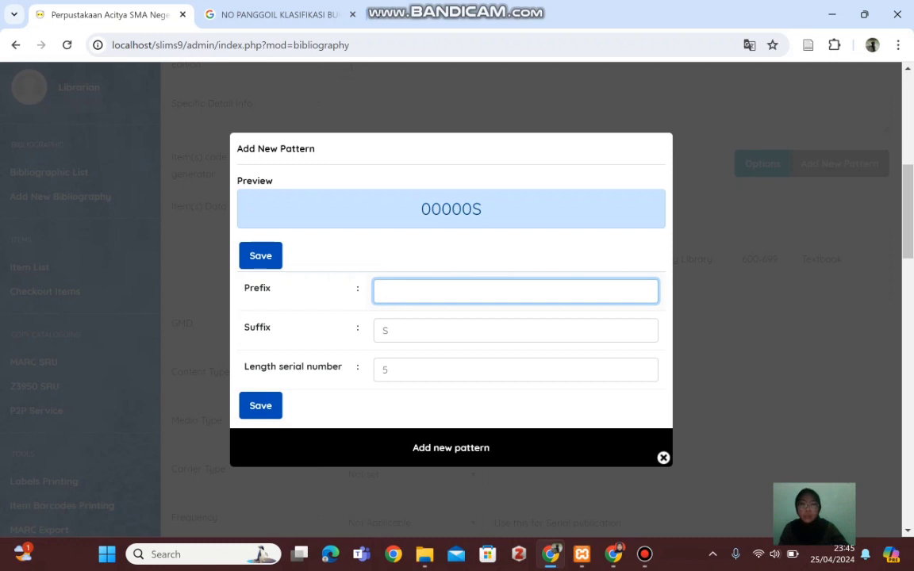
click(389, 330)
key(BackSpace)
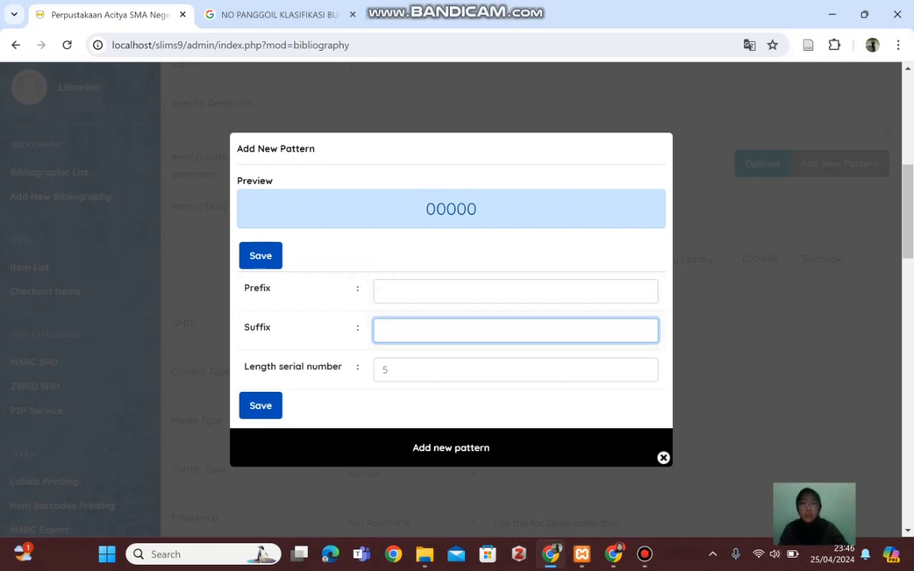
click(389, 291)
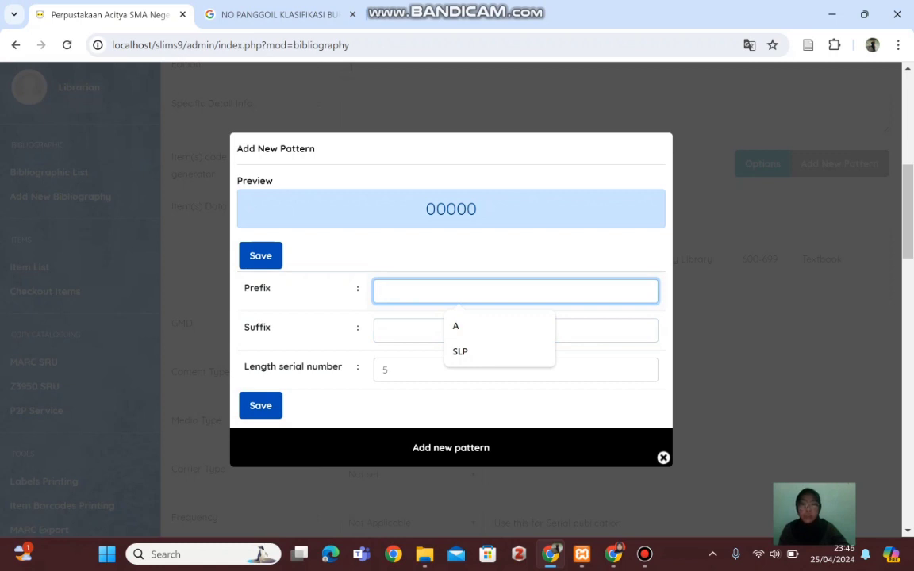
text(AD)
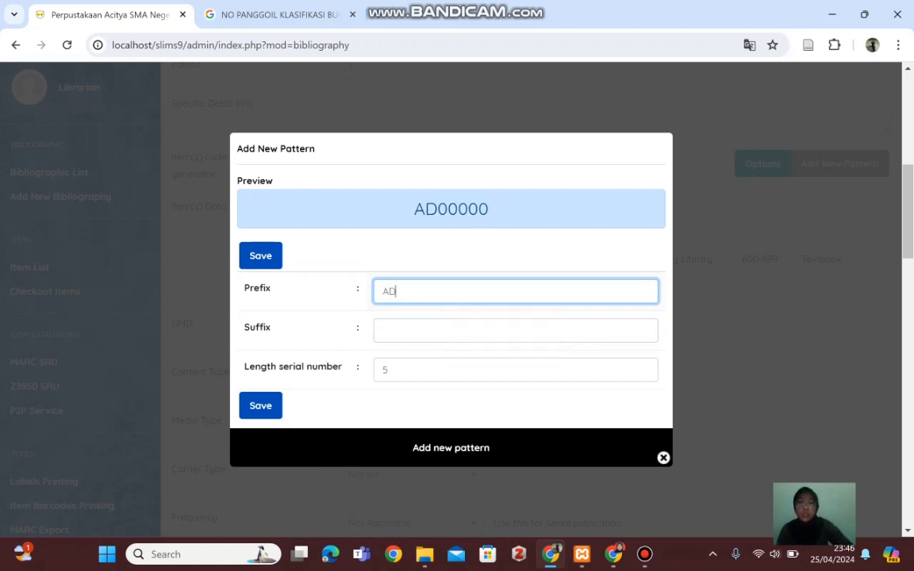
click(260, 256)
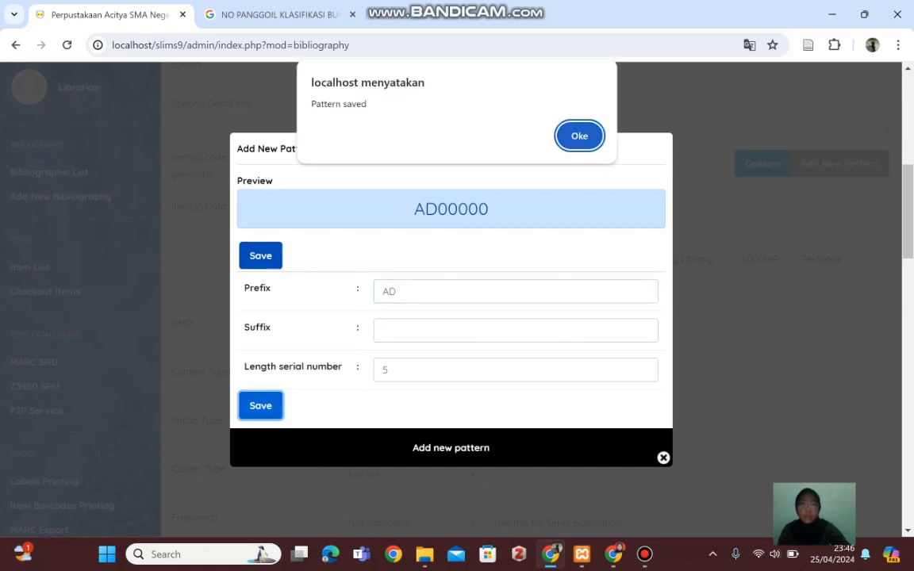
click(579, 136)
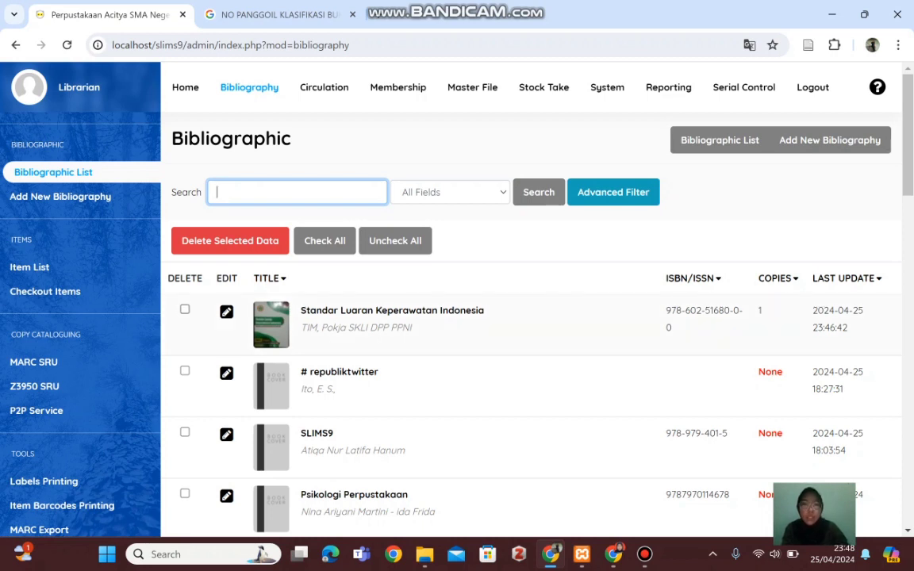
Step: Add Standar Luaran Keperawatan Indonesia to the label print queue and open the print preview for the queued label
click(185, 309)
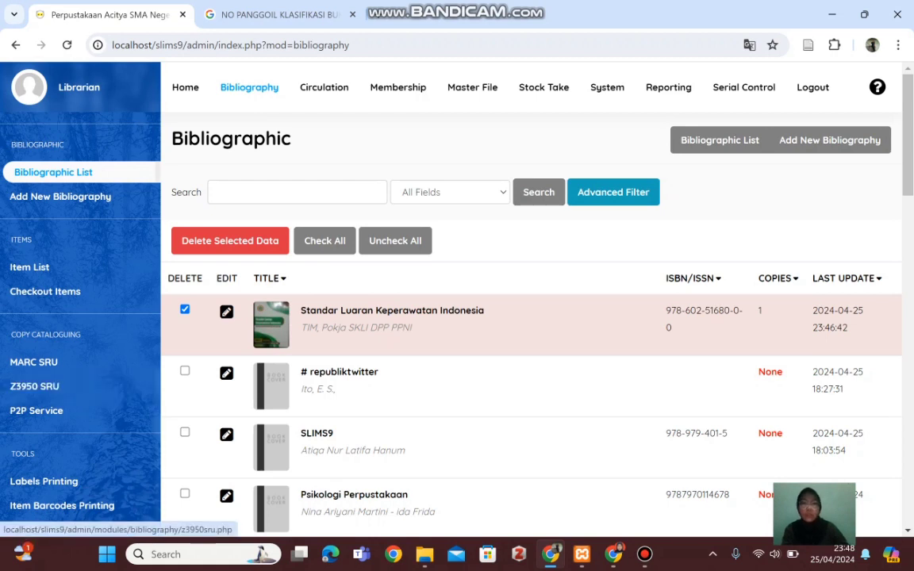
click(185, 309)
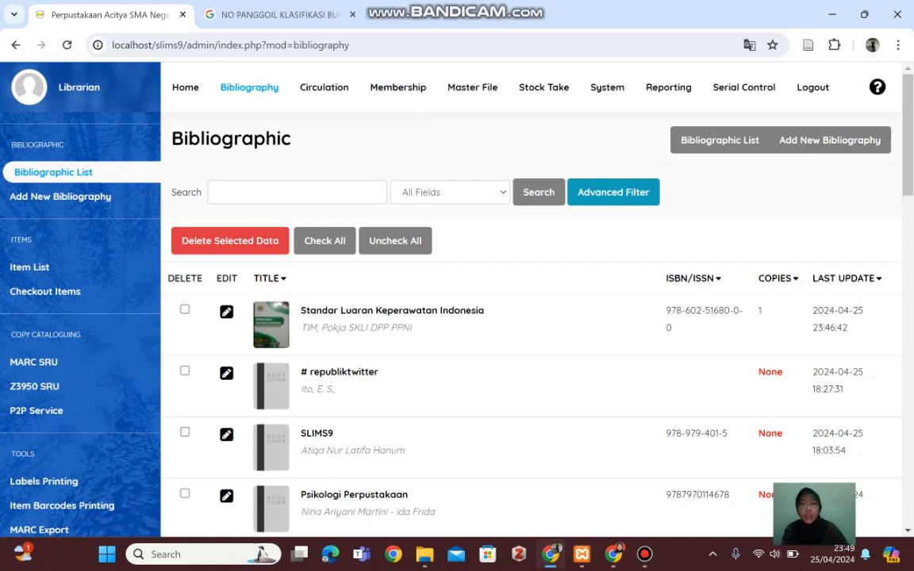
click(48, 481)
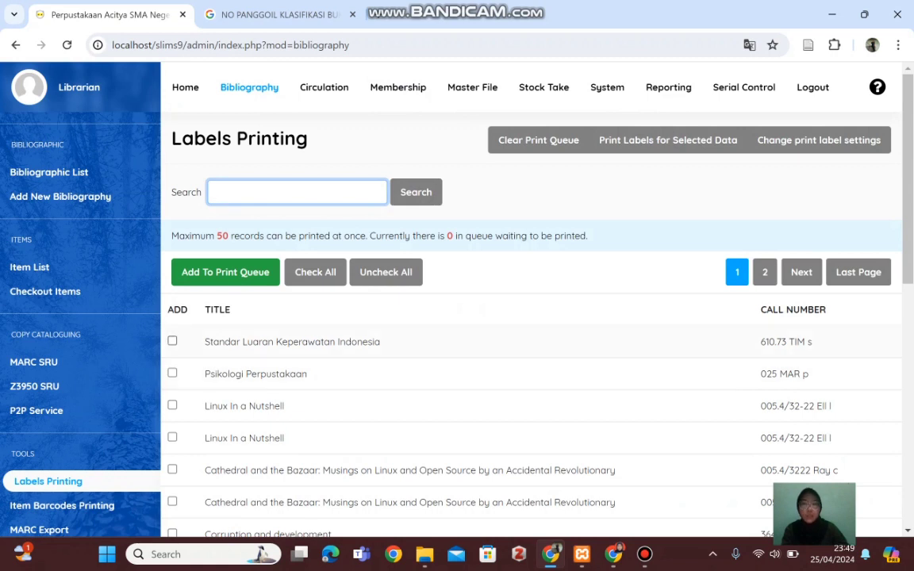
click(172, 341)
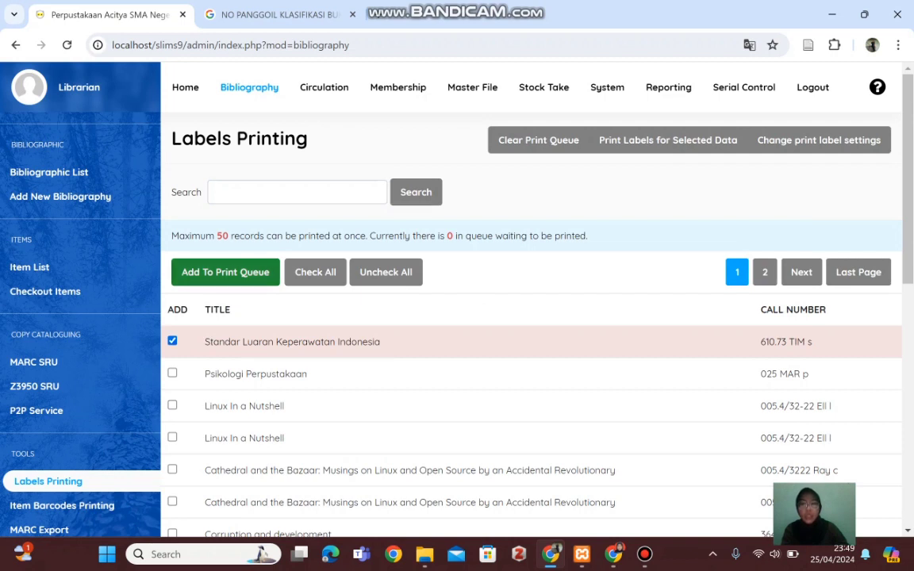
click(226, 272)
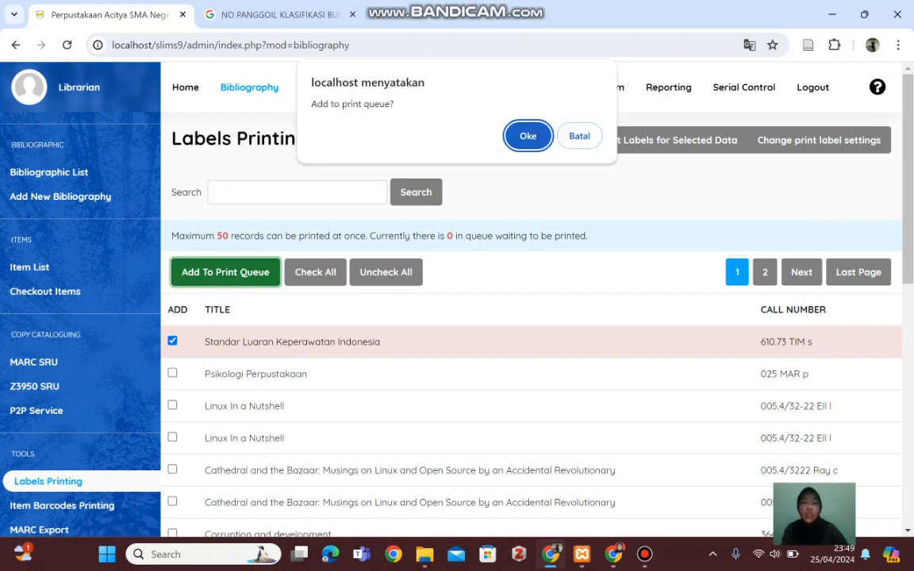
key(Return)
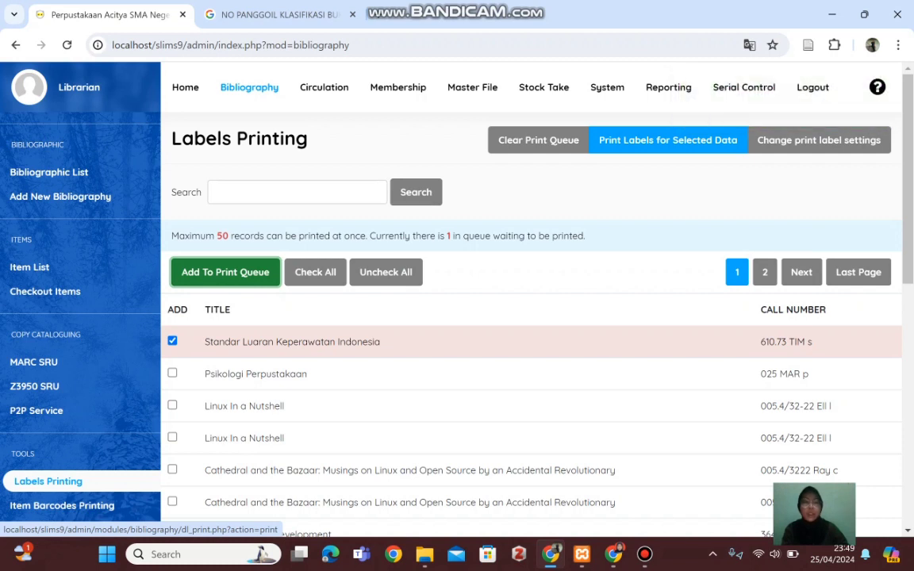
click(668, 140)
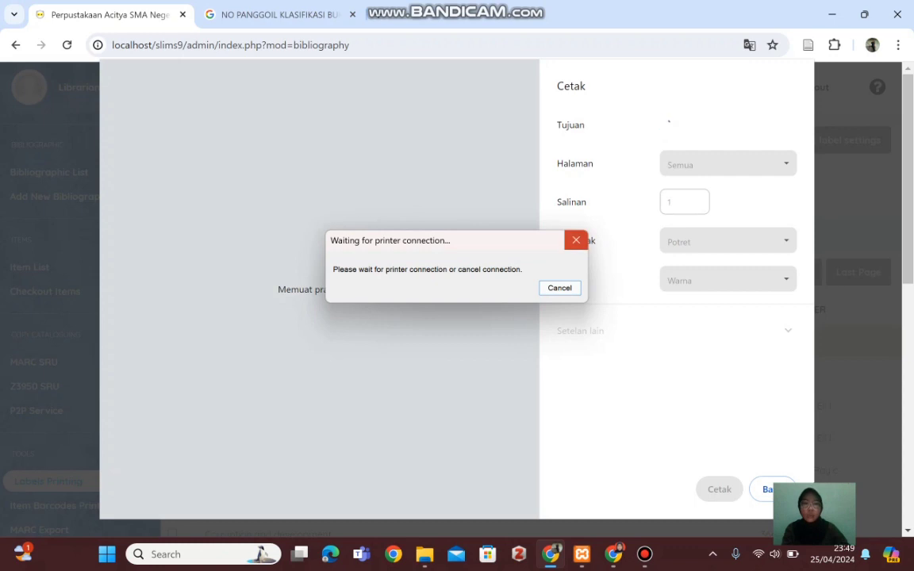
Step: Dismiss the printer connection wait, check the label print preview, and close it without printing
click(576, 239)
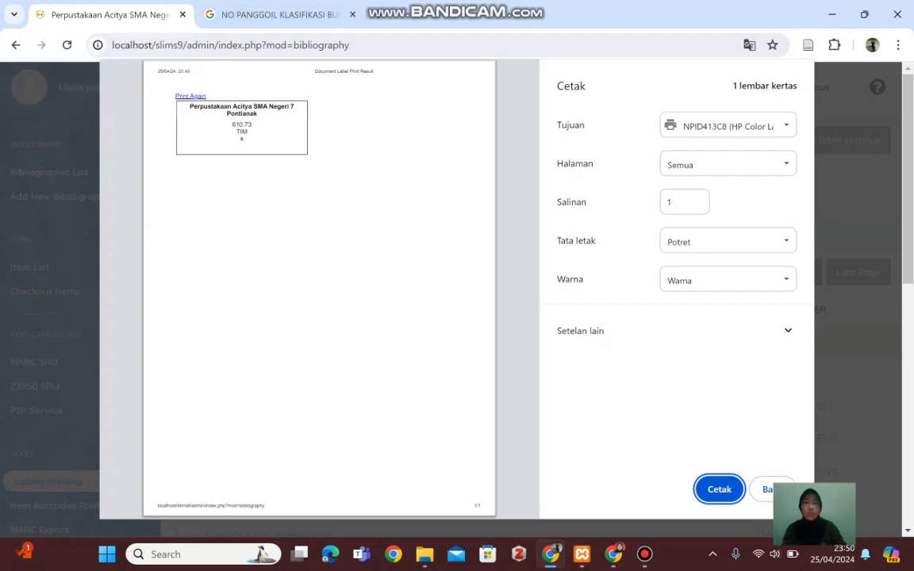
click(764, 489)
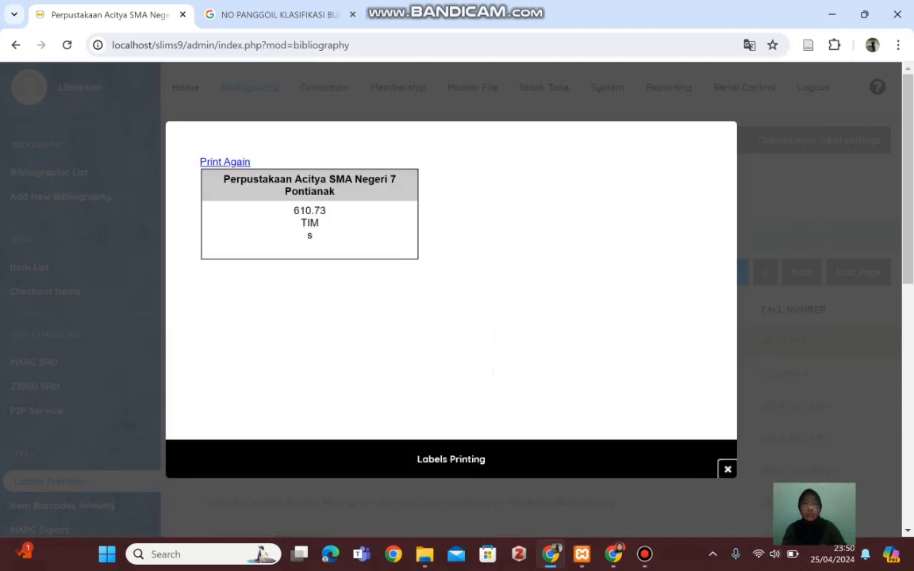
click(728, 469)
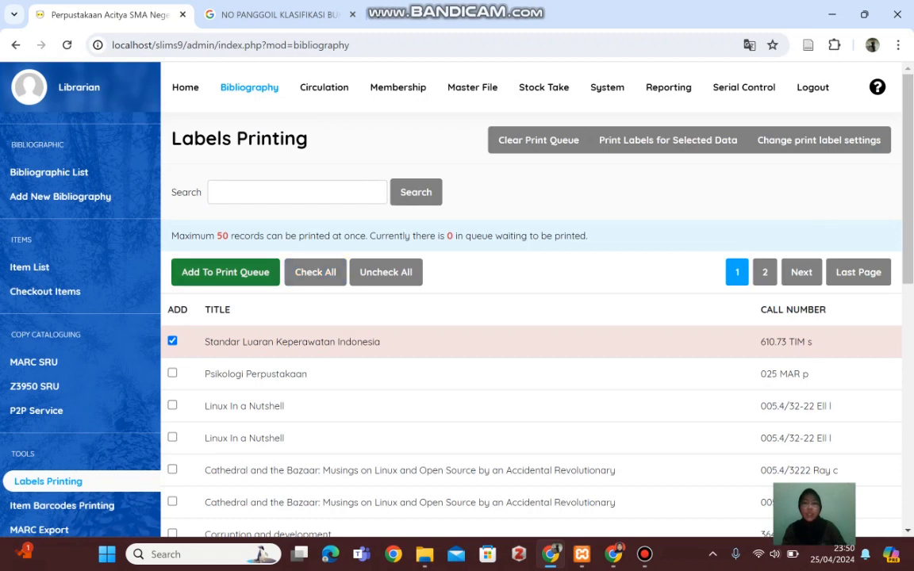
Step: Add Standar Luaran Keperawatan Indonesia to the label print queue again and view the print label settings without changing them
click(225, 272)
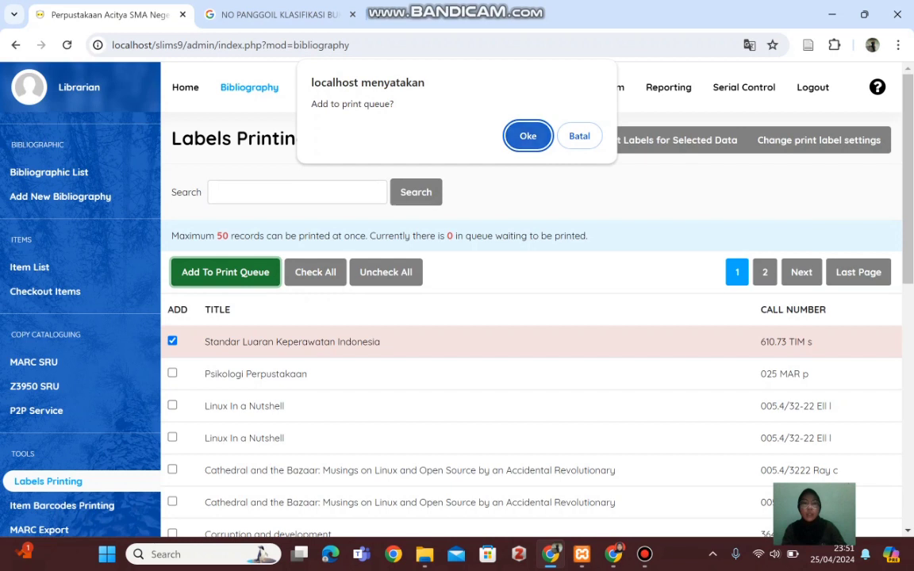
click(528, 135)
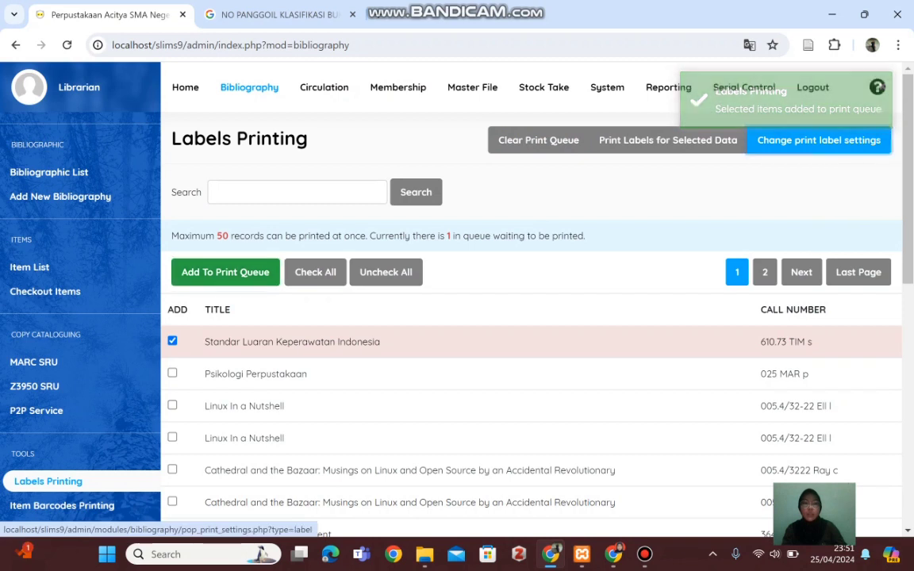
click(817, 140)
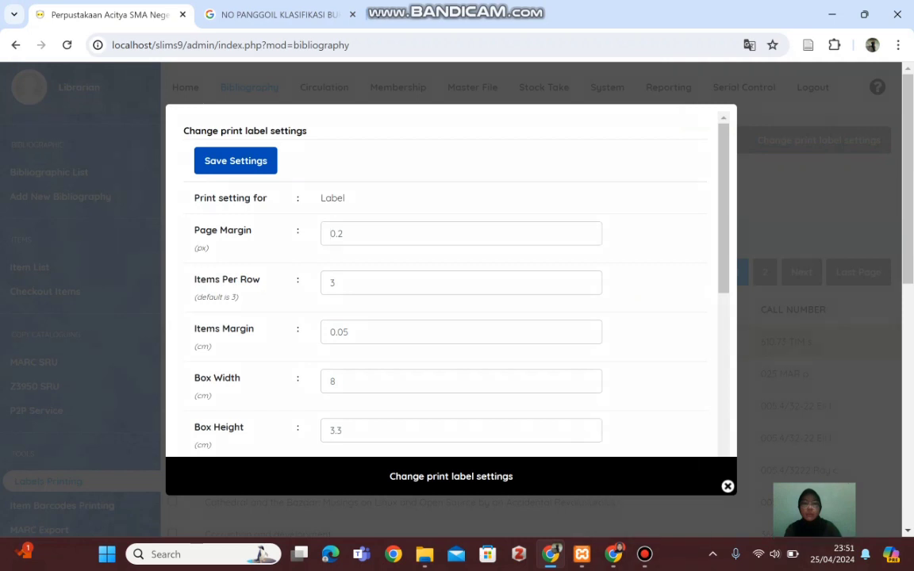
click(727, 487)
click(728, 489)
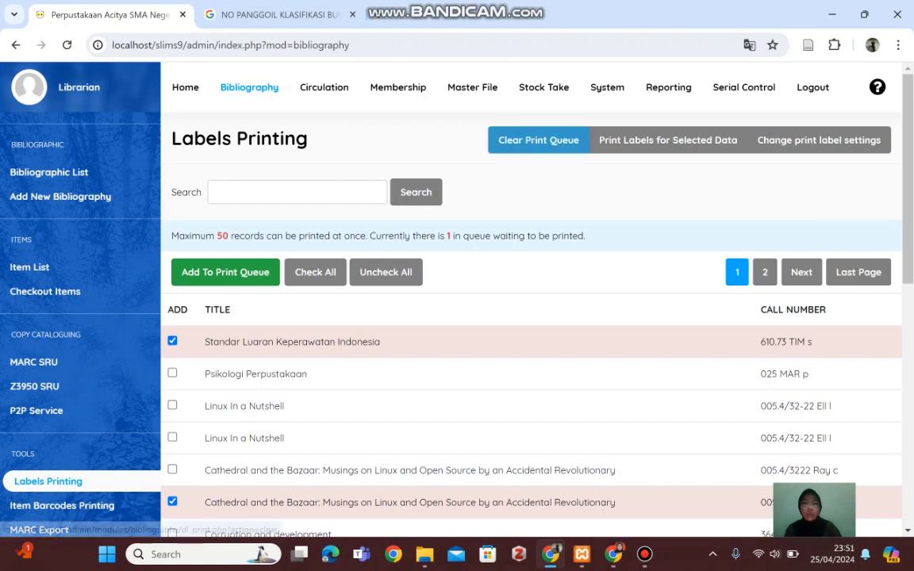
Step: Clear the label print queue and deselect the Cathedral and the Bazaar record
click(527, 141)
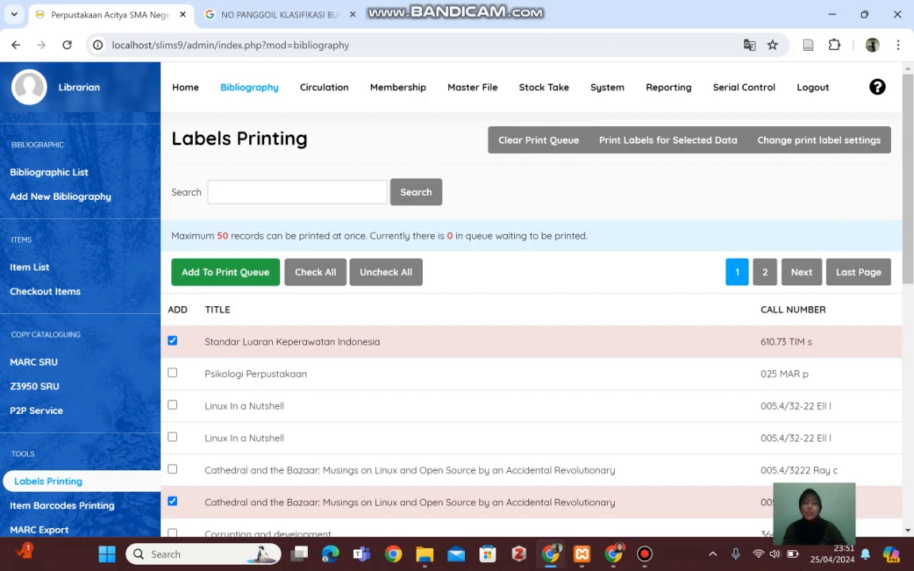
click(172, 501)
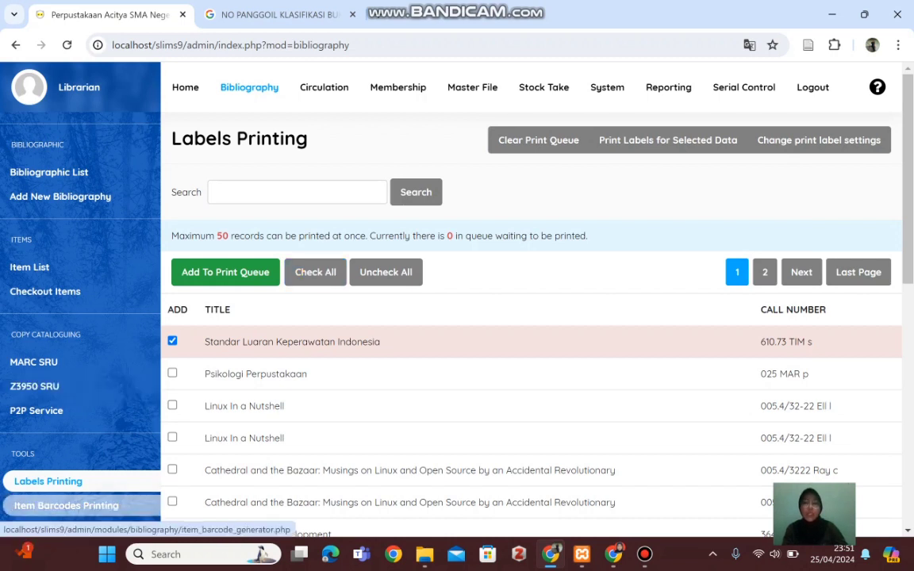
Step: Add item SLP00001 to the barcode print queue, preview its barcode printout, and close the preview without printing
click(66, 505)
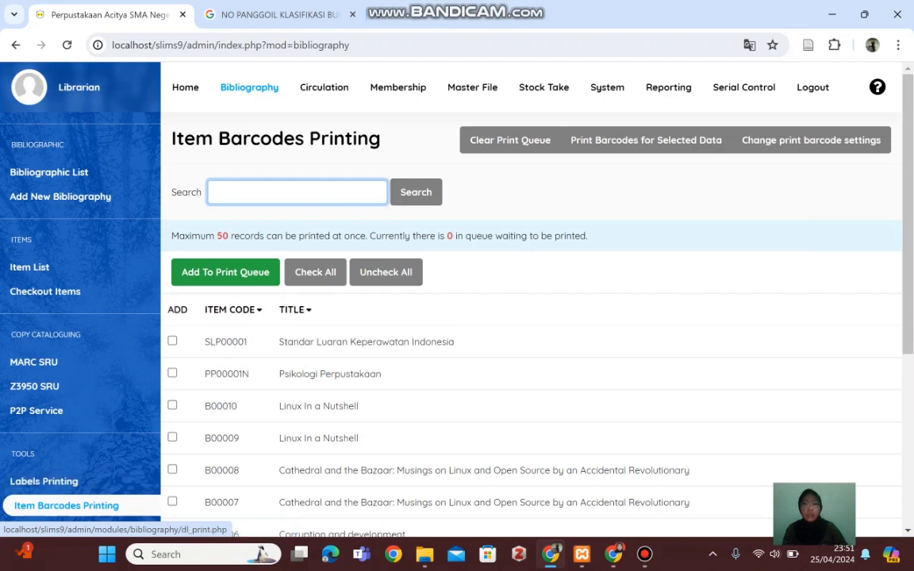
click(173, 341)
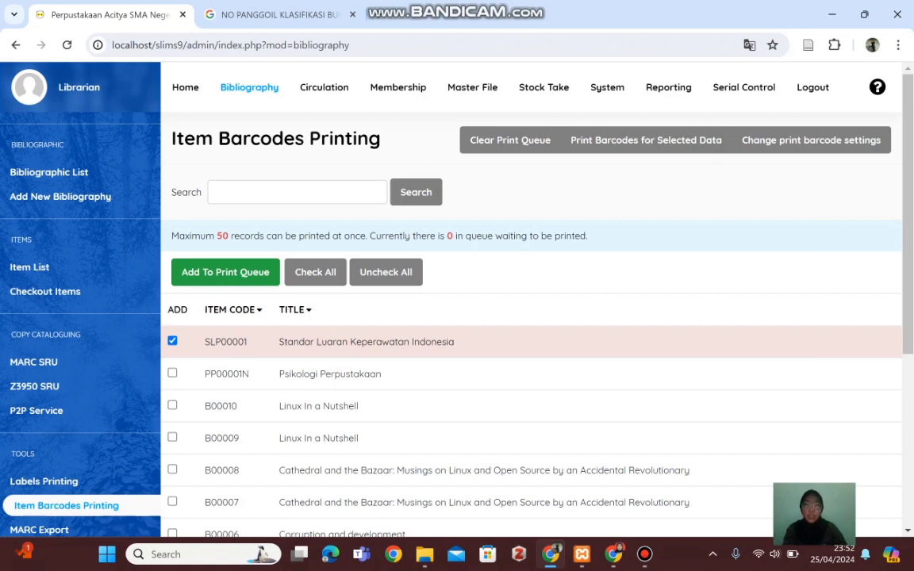
click(225, 272)
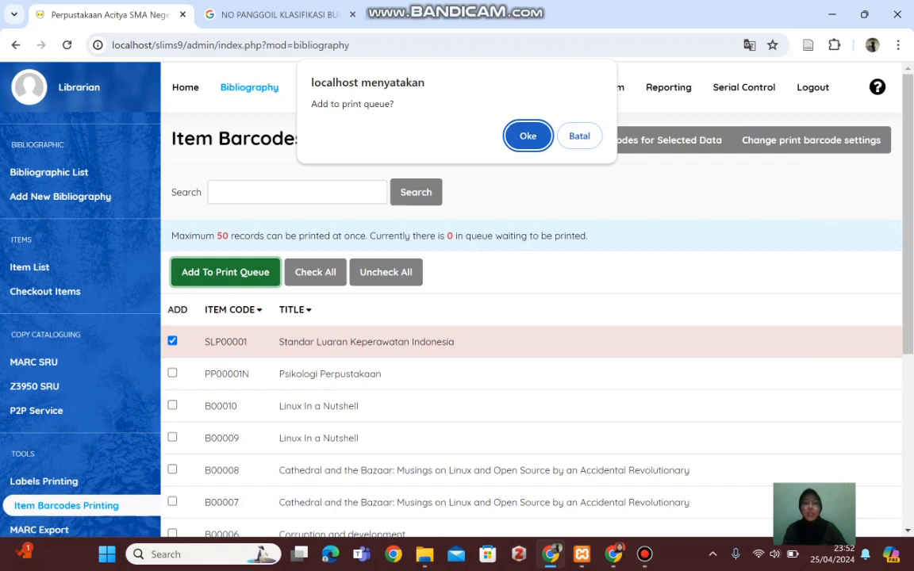
key(Return)
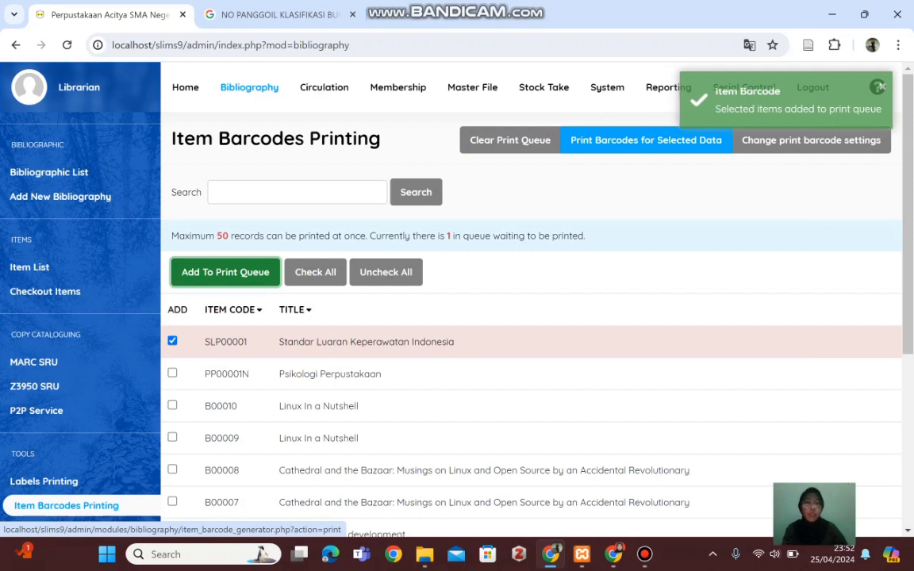
click(646, 139)
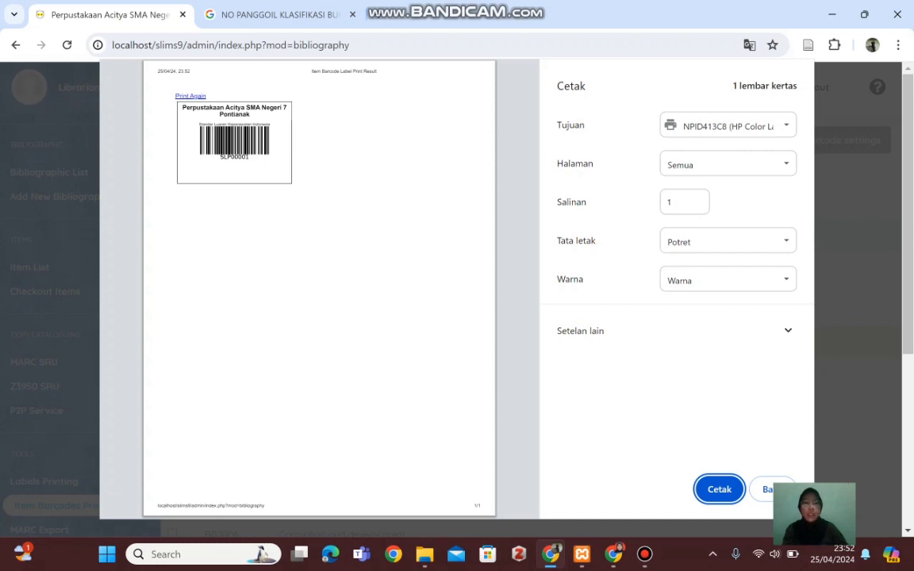
click(772, 490)
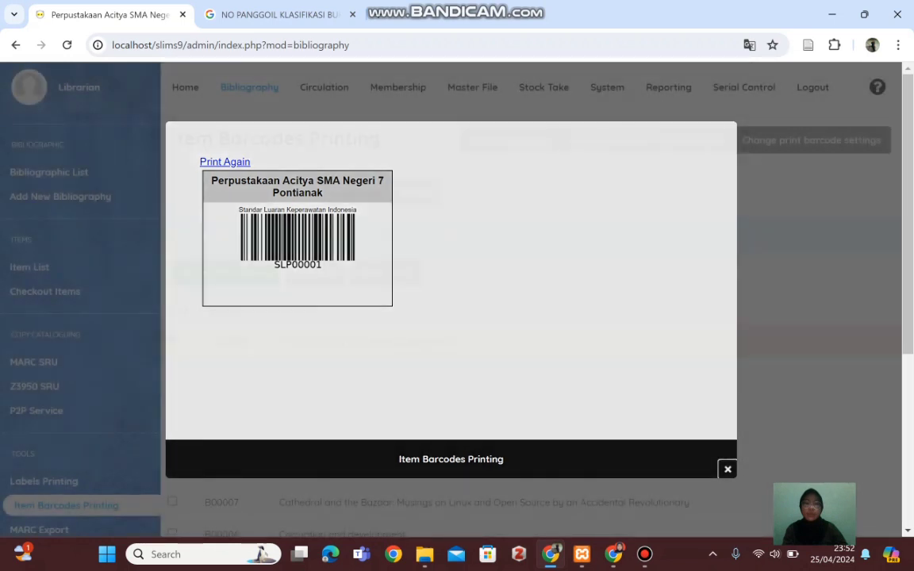
click(728, 468)
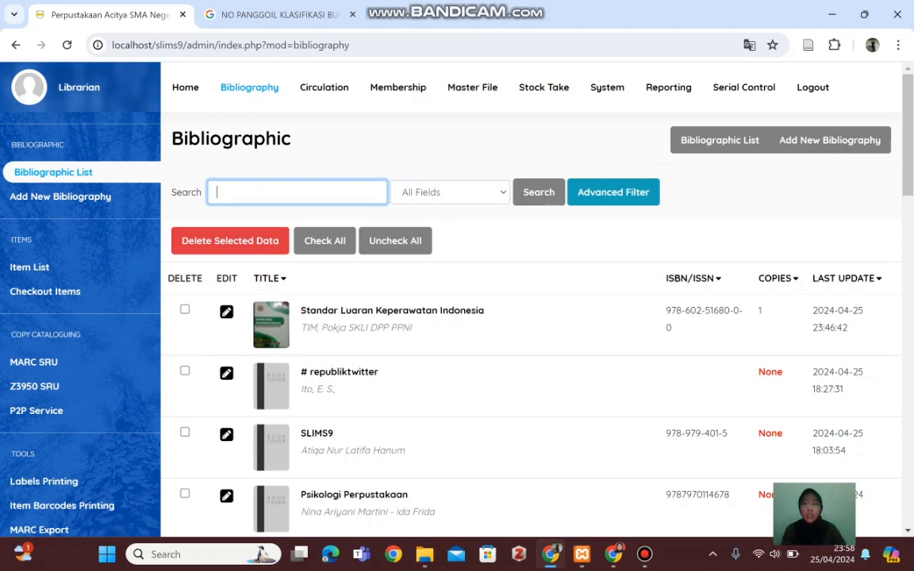
Step: Search the P2P Service across all fields on the e-Library Ruang Baca FKIP Untan server
click(40, 410)
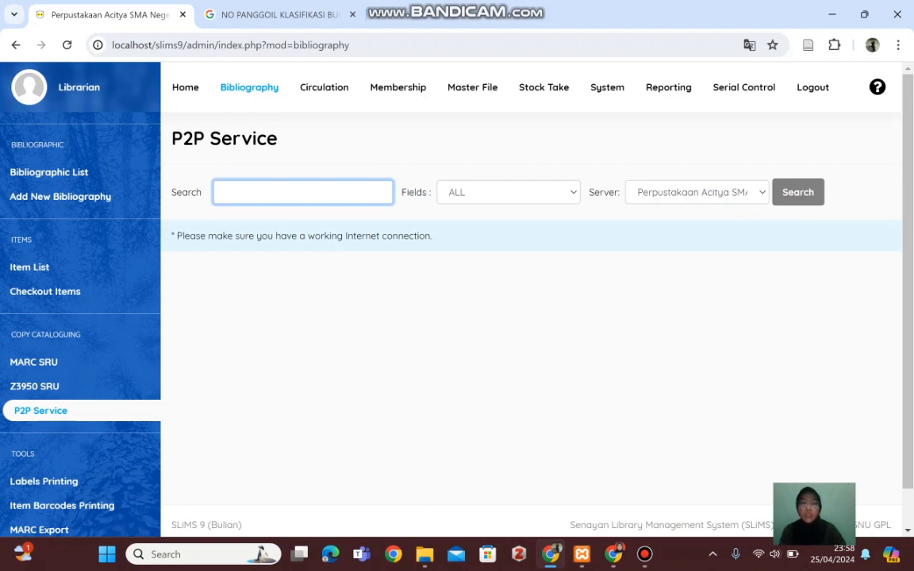
click(697, 192)
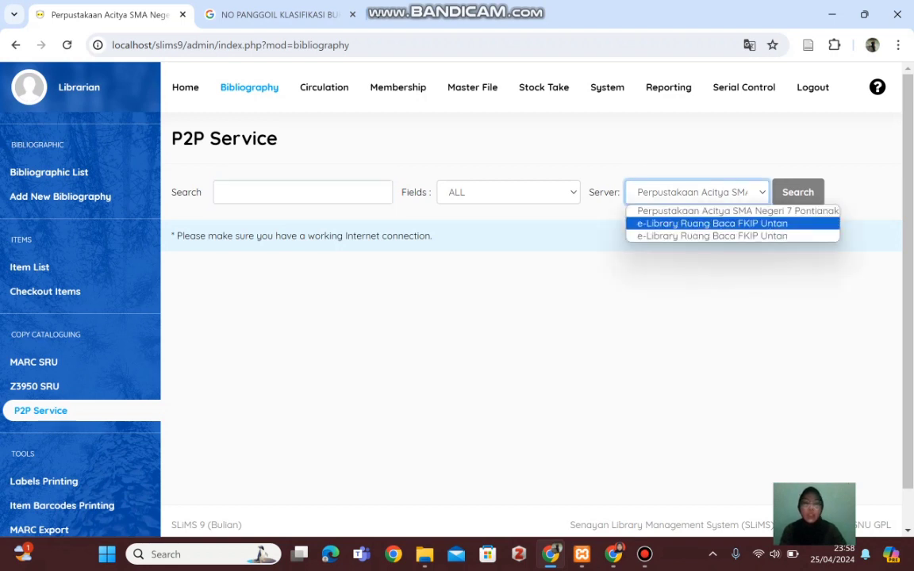
key(Return)
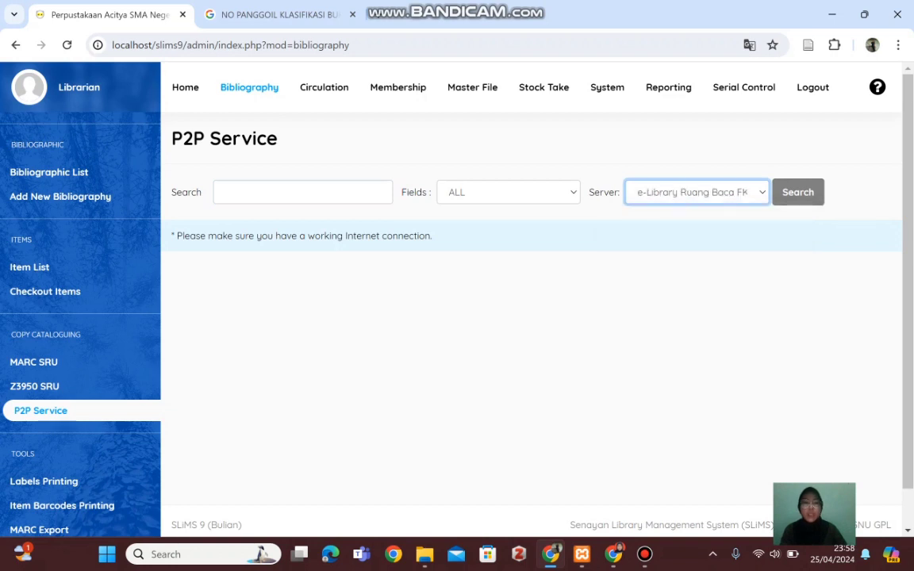
click(798, 192)
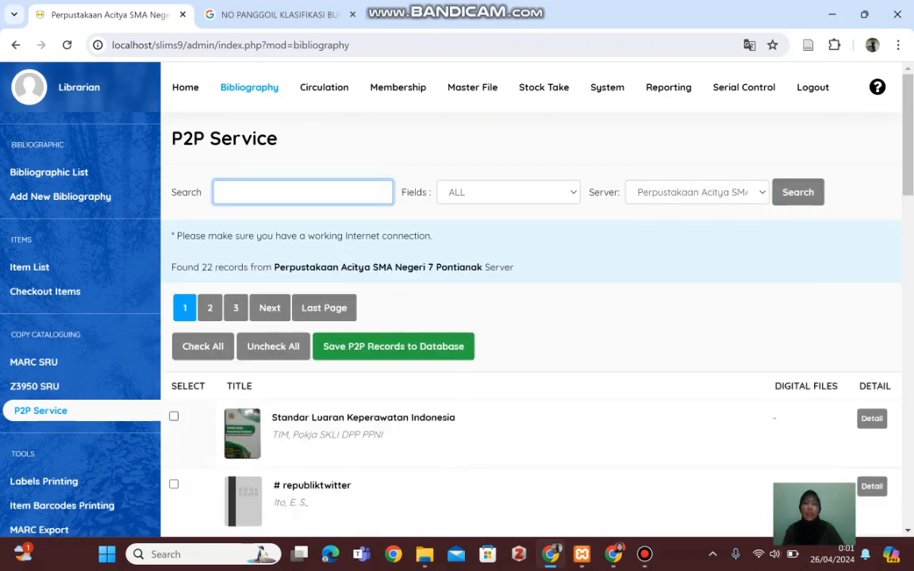
Step: Select the Standar Luaran Keperawatan Indonesia record in the P2P results and save it to the database
click(174, 416)
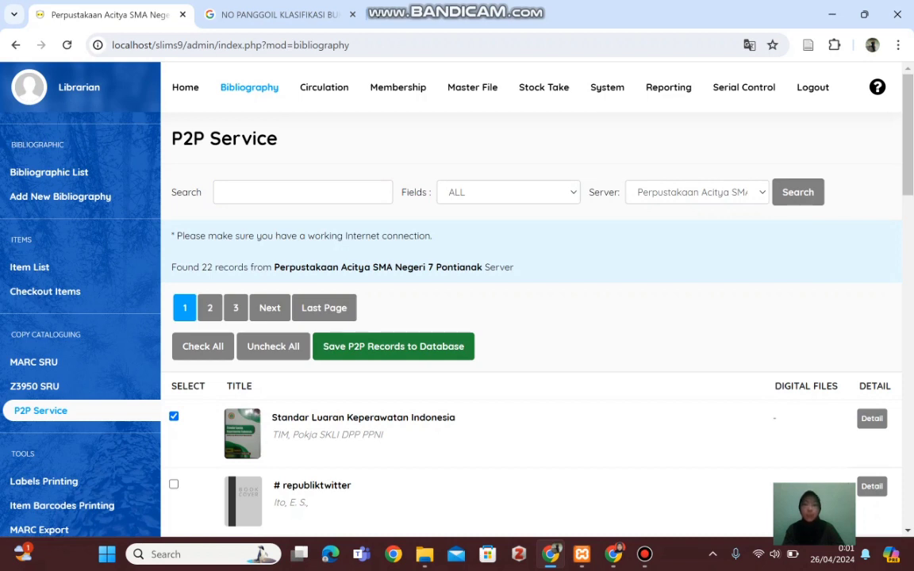
click(393, 347)
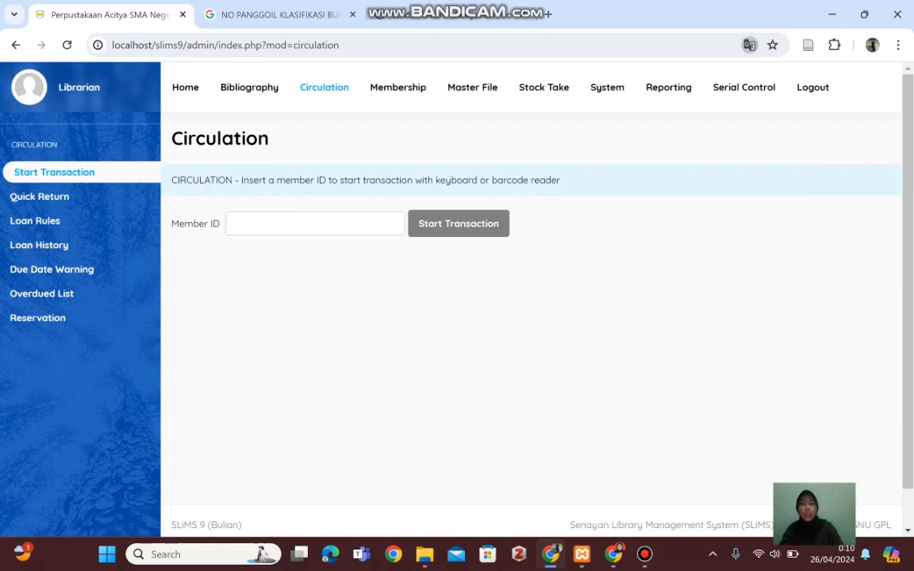
Step: Paste the borrower's member ID and start a circulation transaction for that member
click(231, 223)
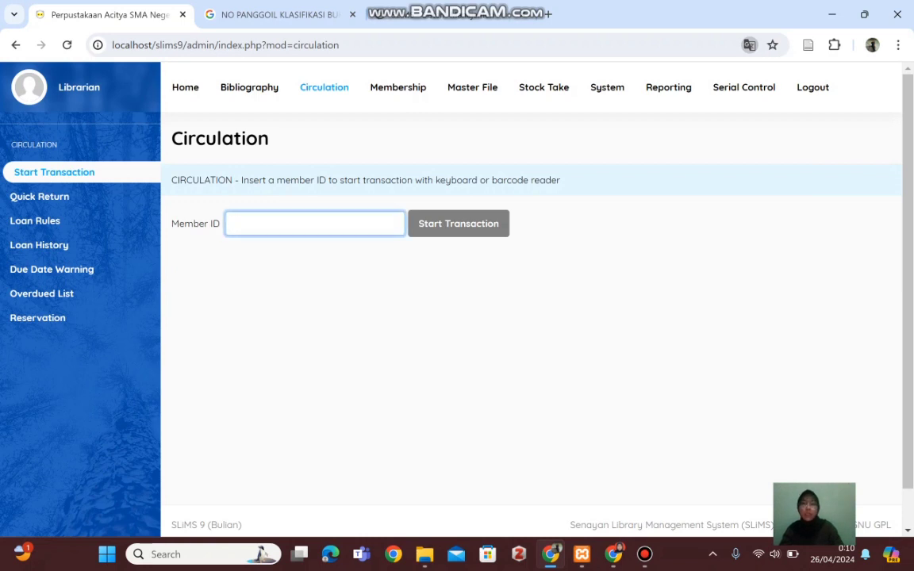
right_click(233, 225)
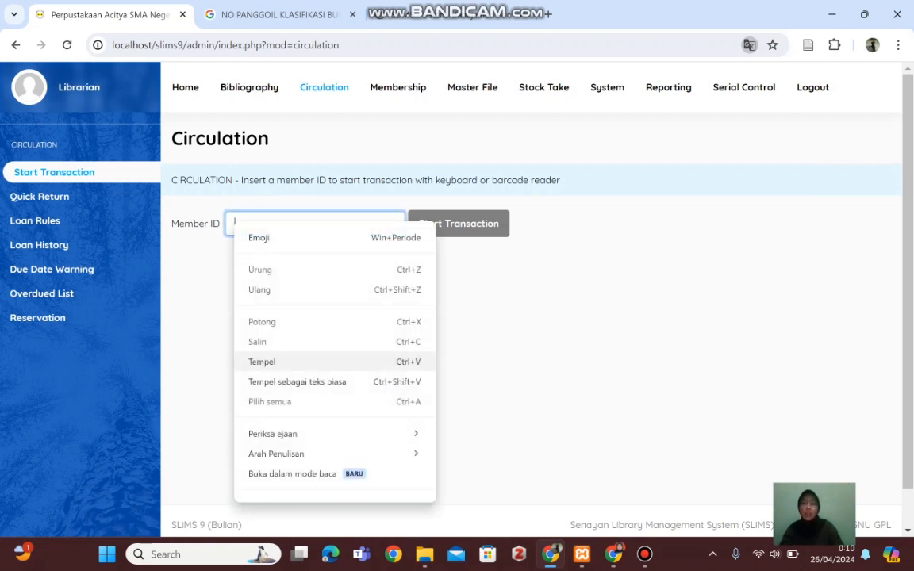
click(301, 362)
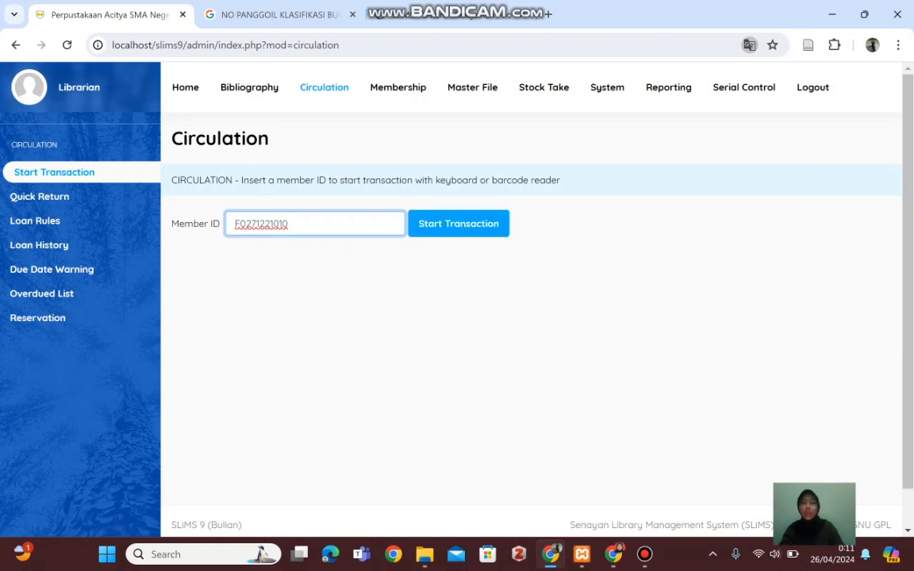
key(Return)
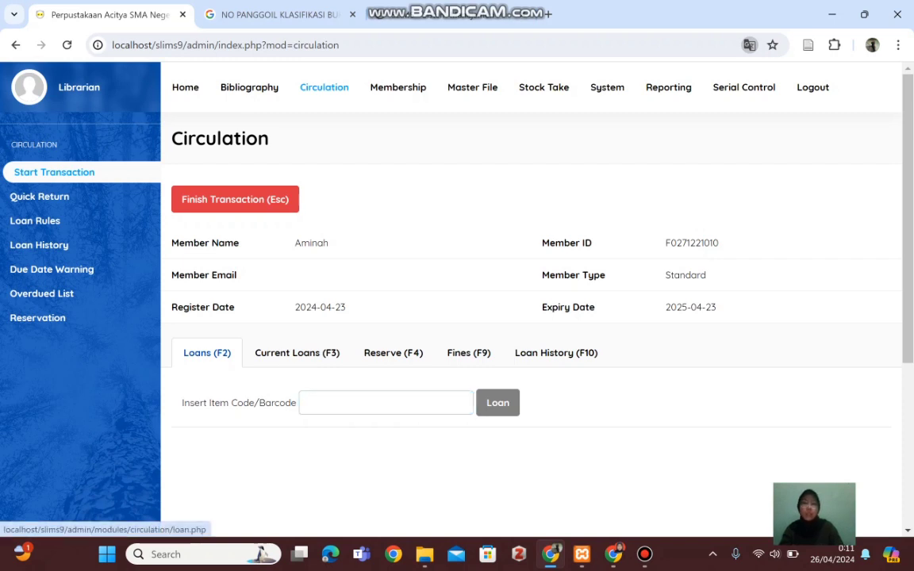
Step: Look at the member's current loans, and lend the member the item with code SLP00001
key(F3)
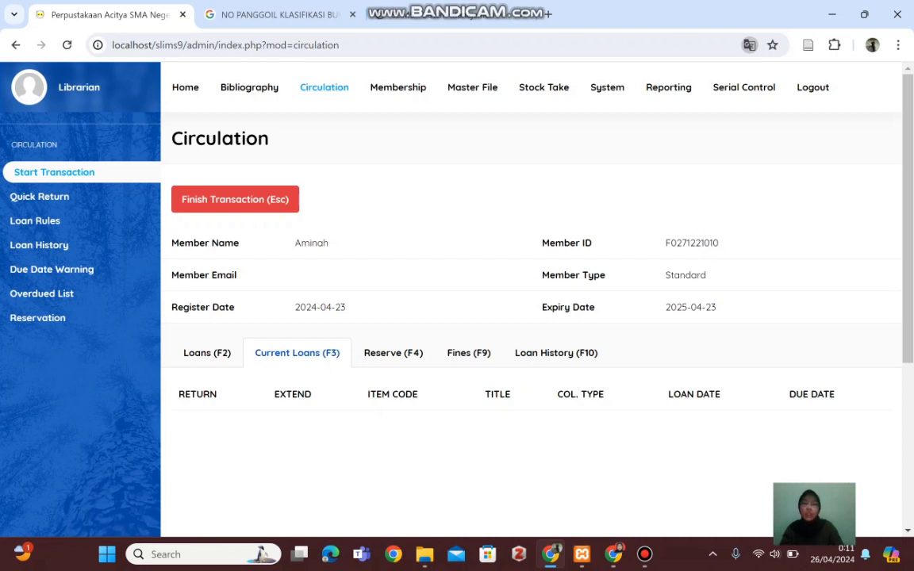
click(206, 352)
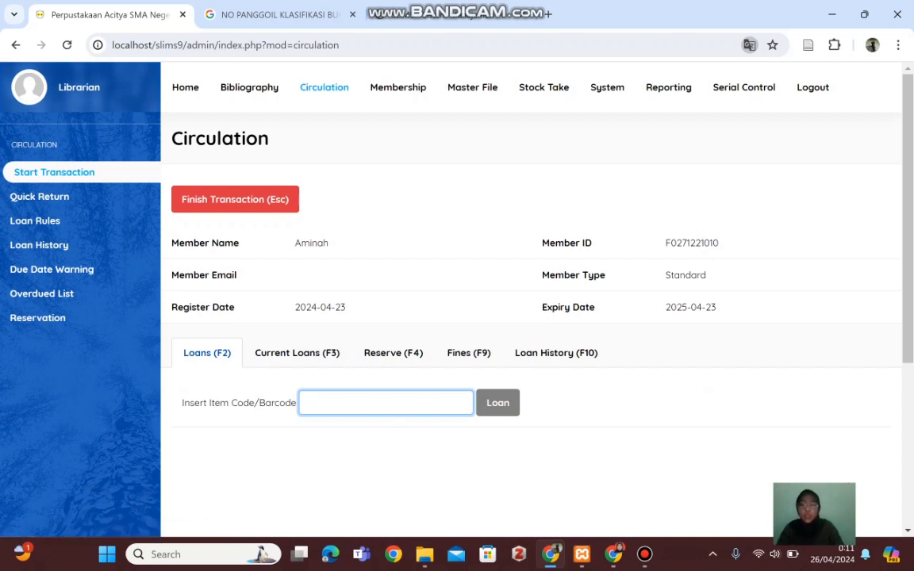
key(Down)
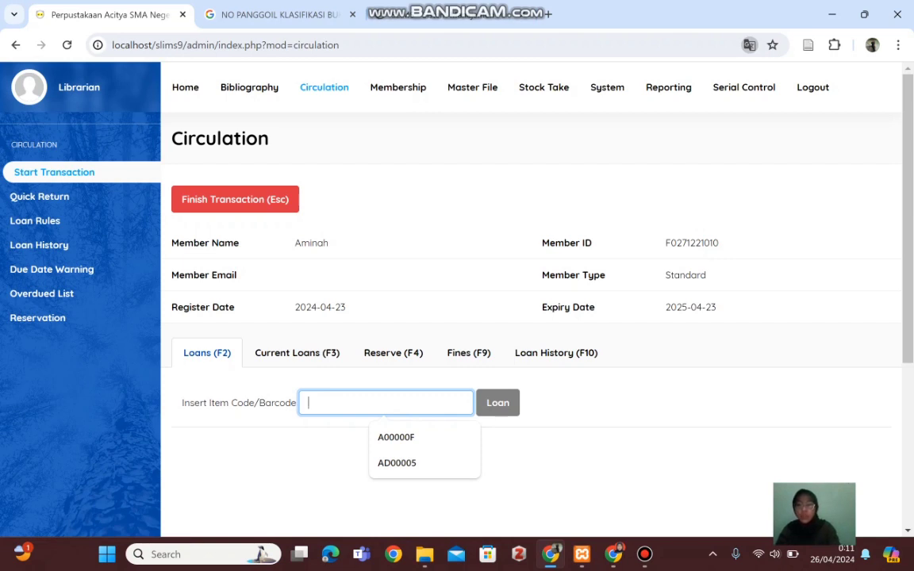
text(SL)
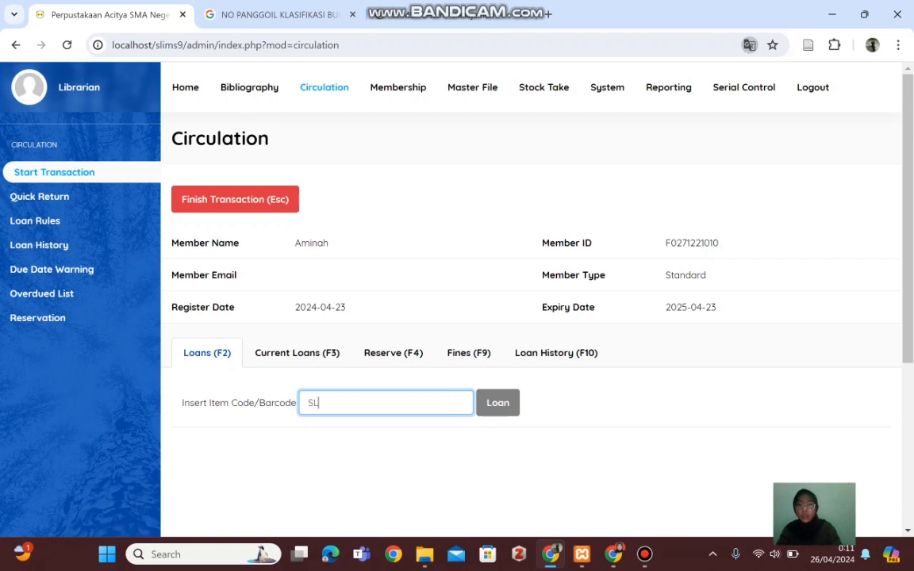
text(P00001)
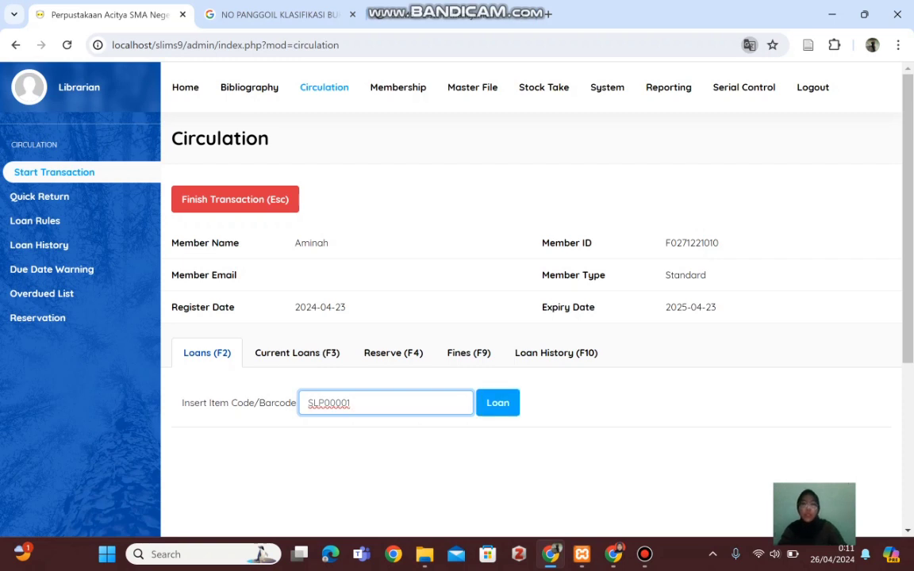
key(Return)
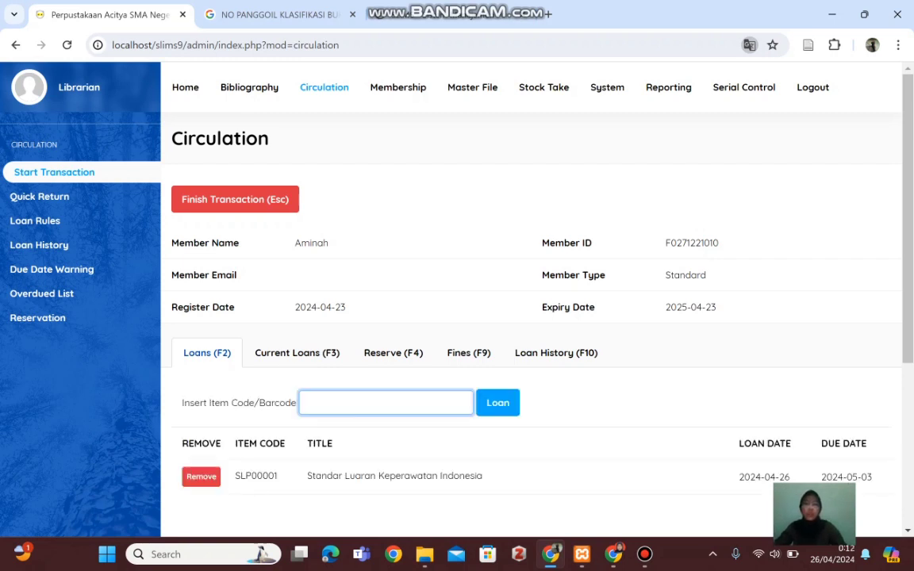
Step: Check the loaned item in the member's loan list and finish the current circulation transaction
scroll(531, 300, down, 2)
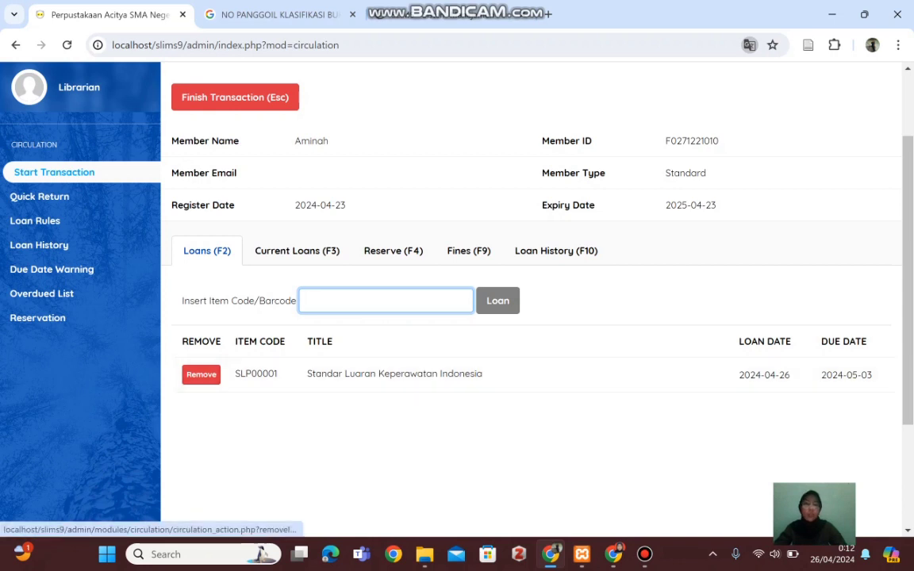
scroll(531, 302, up, 1)
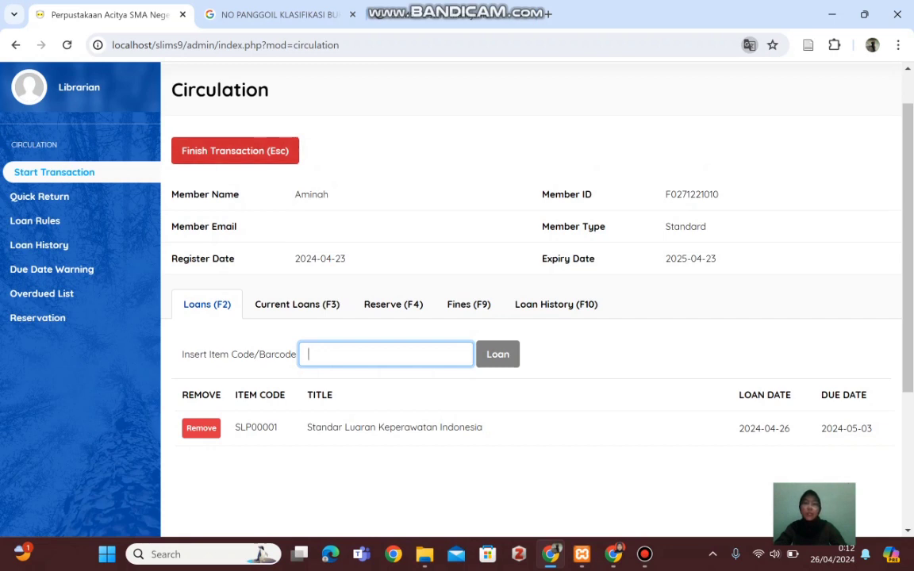
key(Escape)
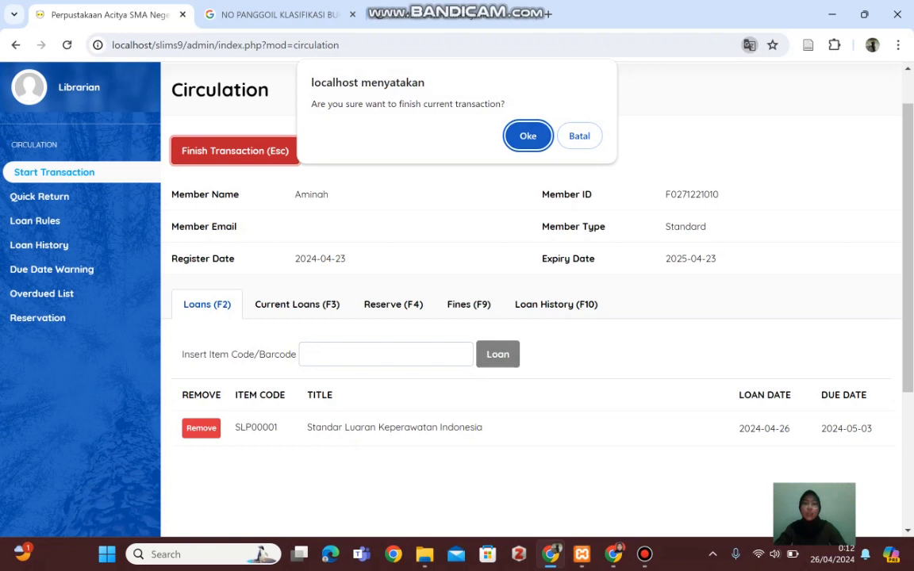
key(Return)
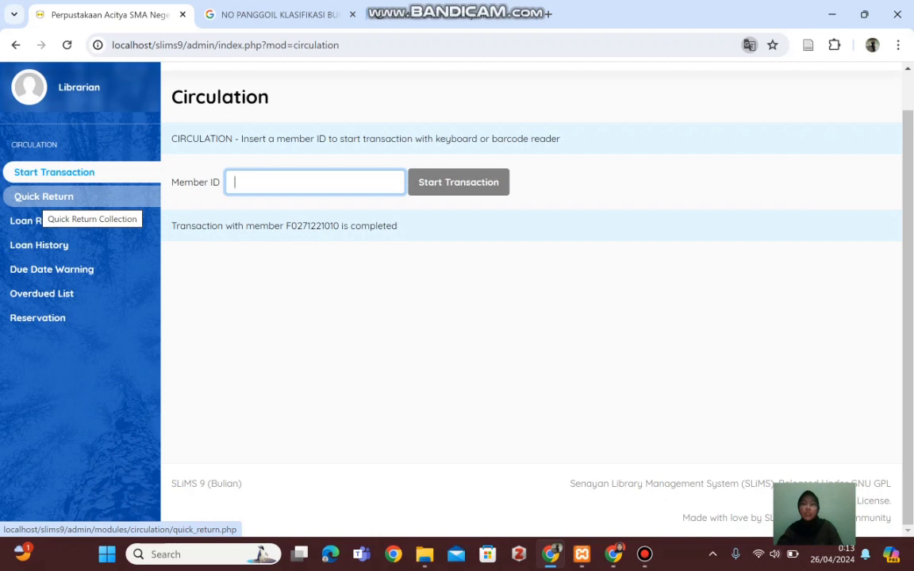
Step: Return the borrowed book with item ID SLP00001 through Quick Return
click(43, 197)
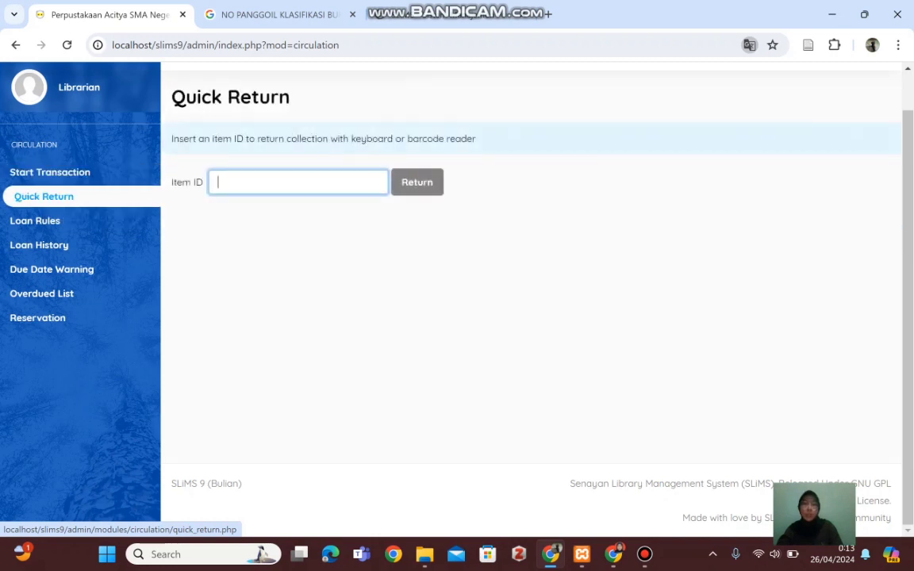
click(295, 182)
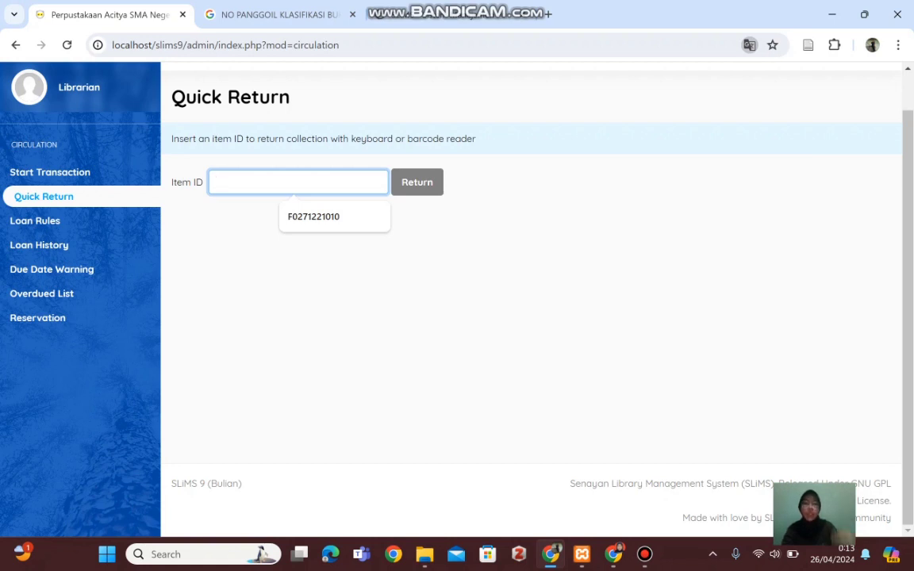
text(SL)
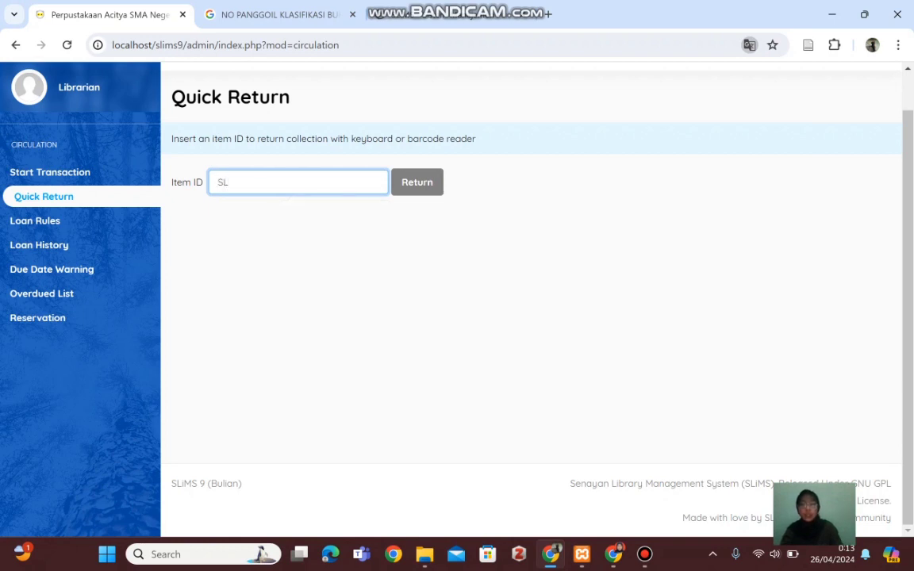
text(P00001)
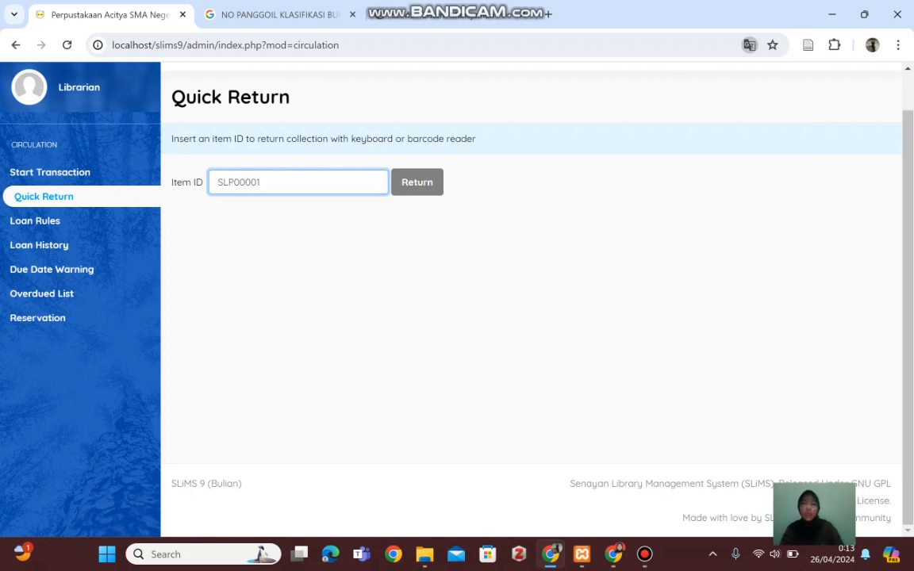
key(Return)
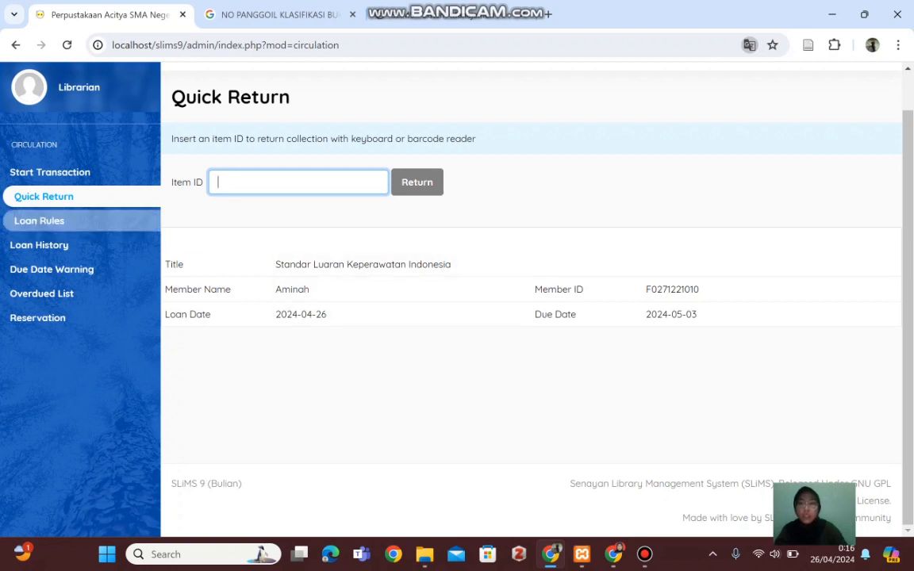
Step: Open the Dosen loan rule for editing, choose Dosen as its member type, review its limits and update the rule
click(57, 219)
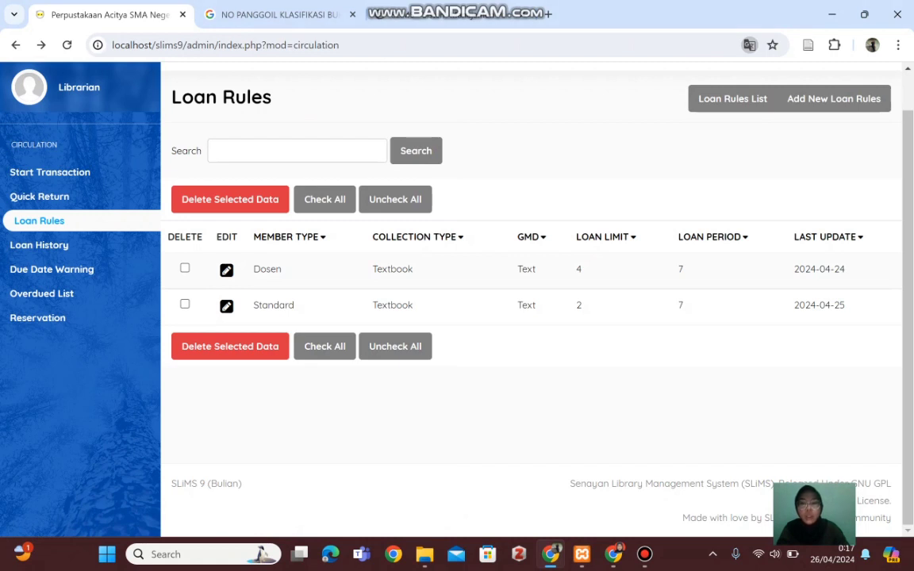
click(226, 270)
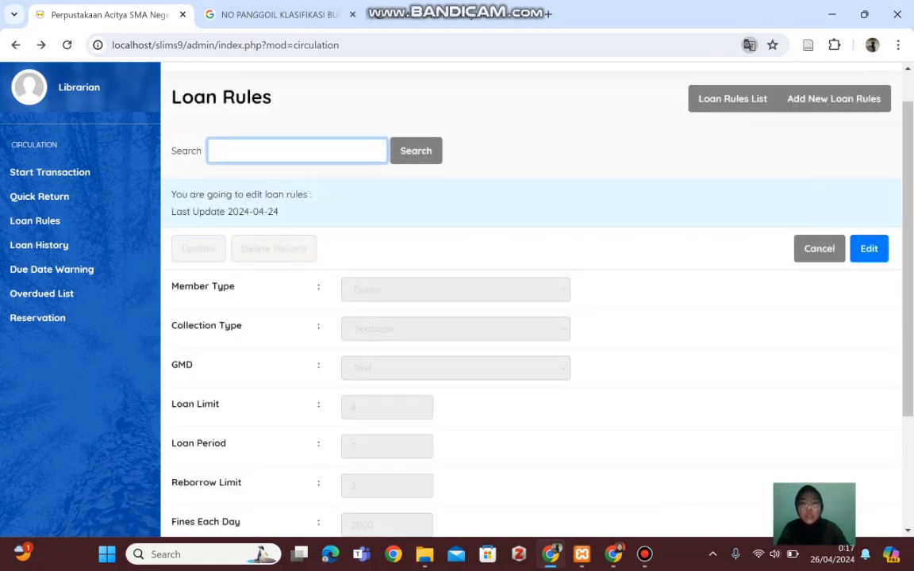
click(868, 248)
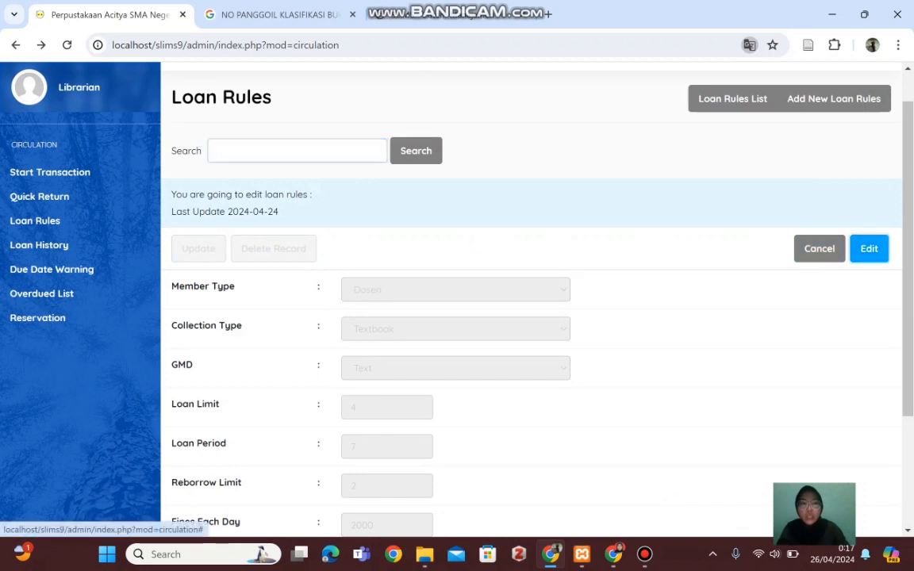
click(456, 289)
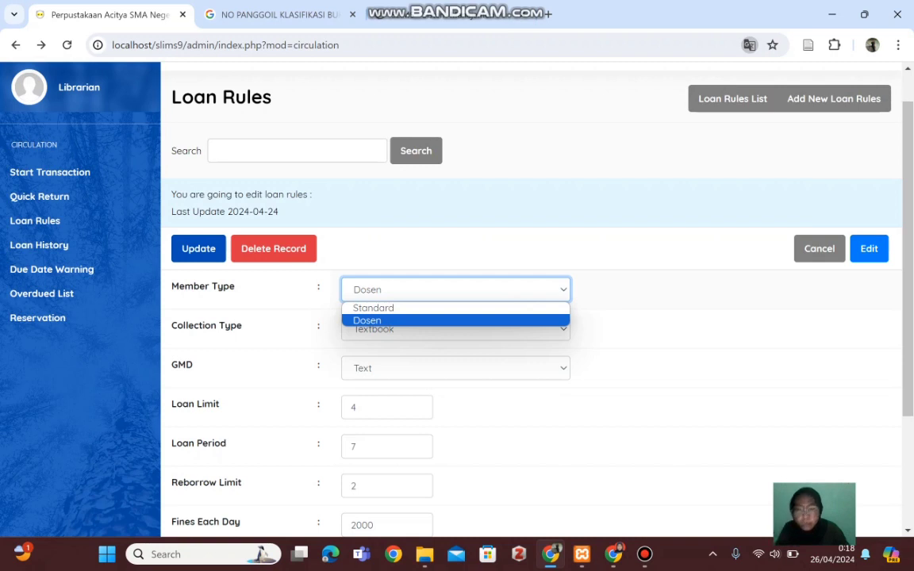
click(381, 320)
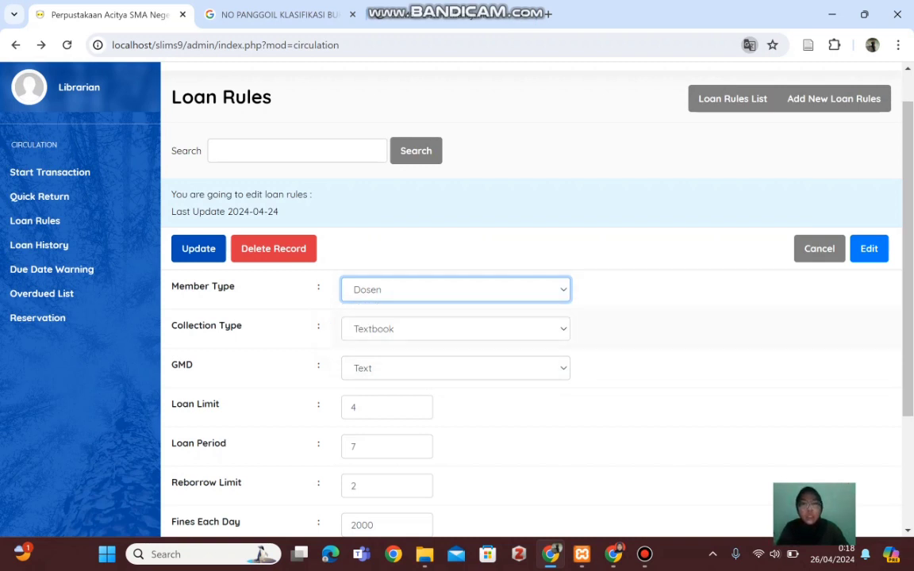
scroll(531, 318, down, 2)
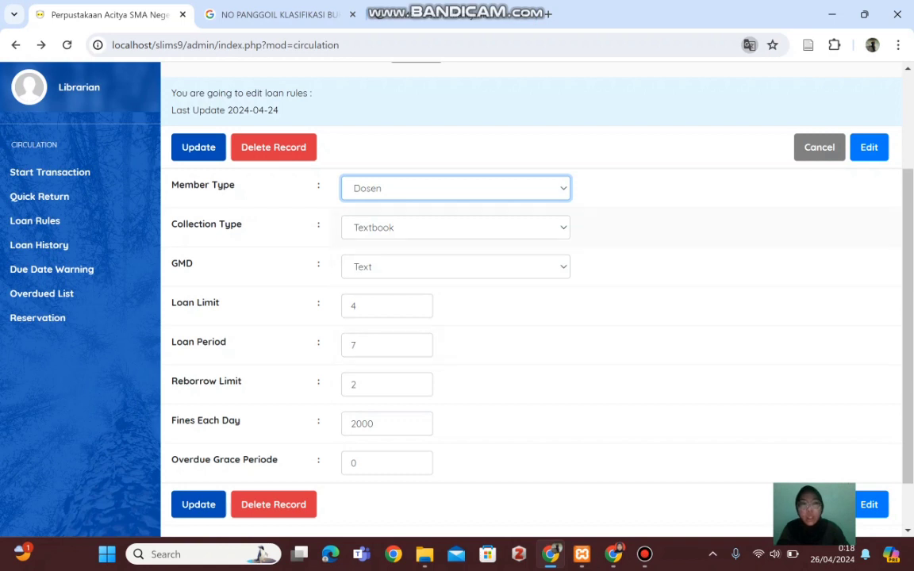
scroll(530, 301, up, 2)
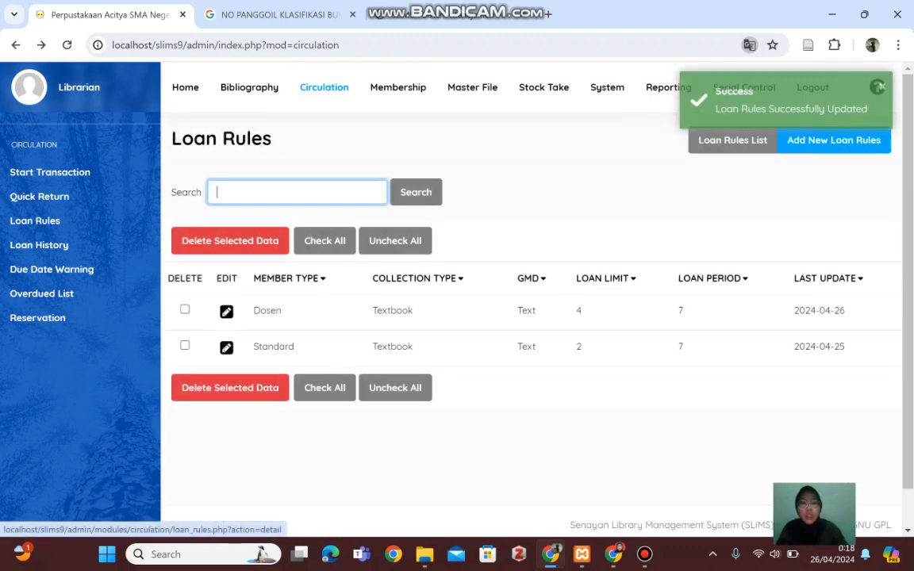
Step: Tick the Dosen rule in the list, and submit a new loan rule with member type Standard, collection type Reference and GMD ALL
click(185, 310)
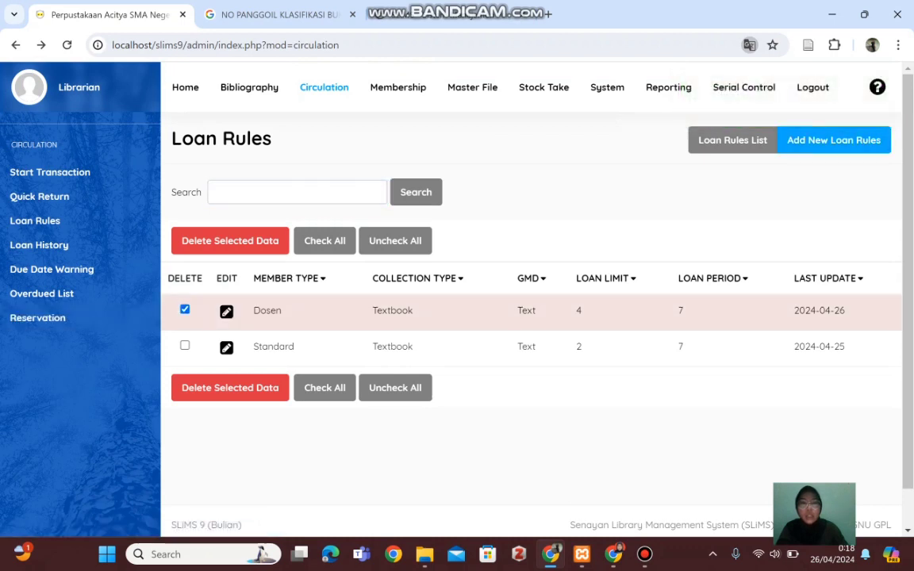
click(833, 140)
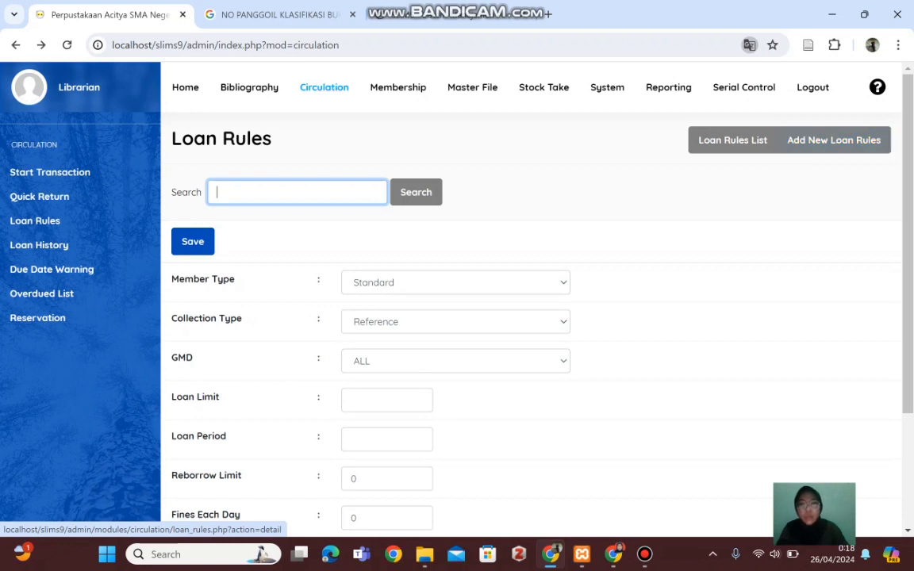
click(192, 242)
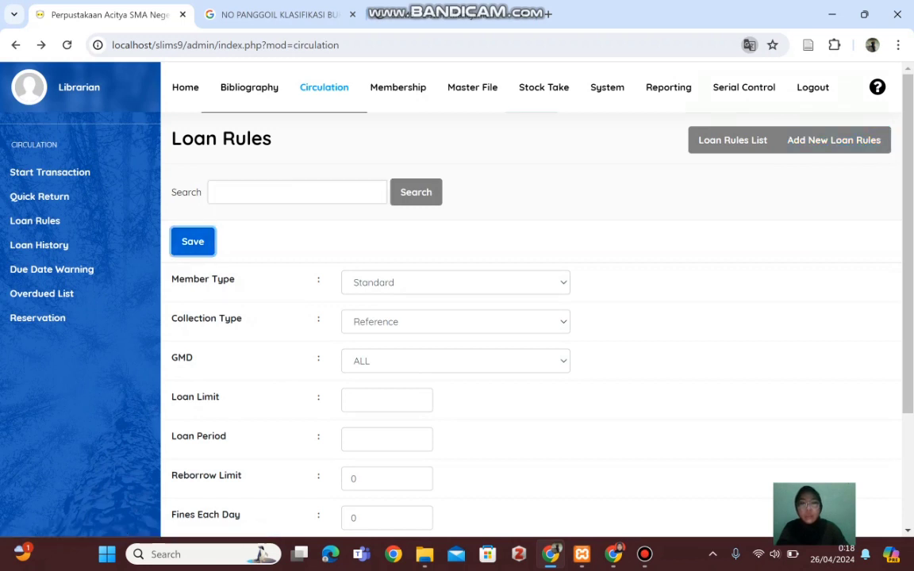